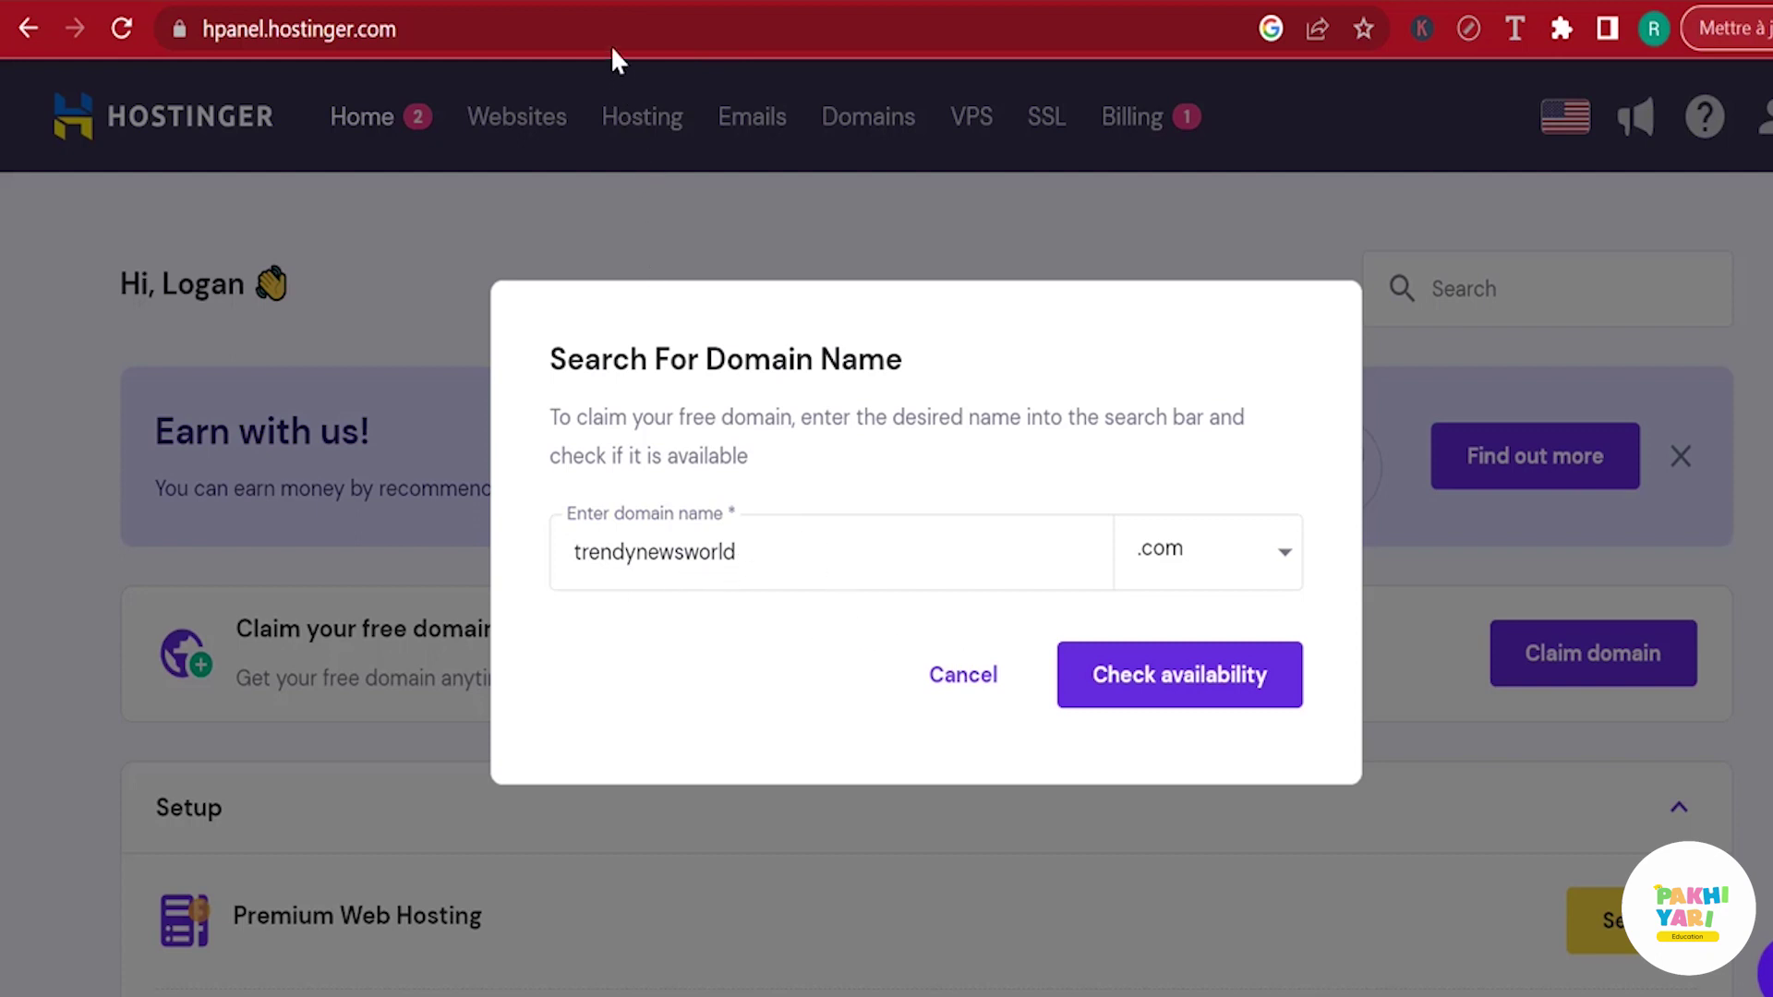
- Check the availability of trendynewsworld.com, and replace "trendy" with "juicy" to check juicynewsworld.com instead
click(1135, 708)
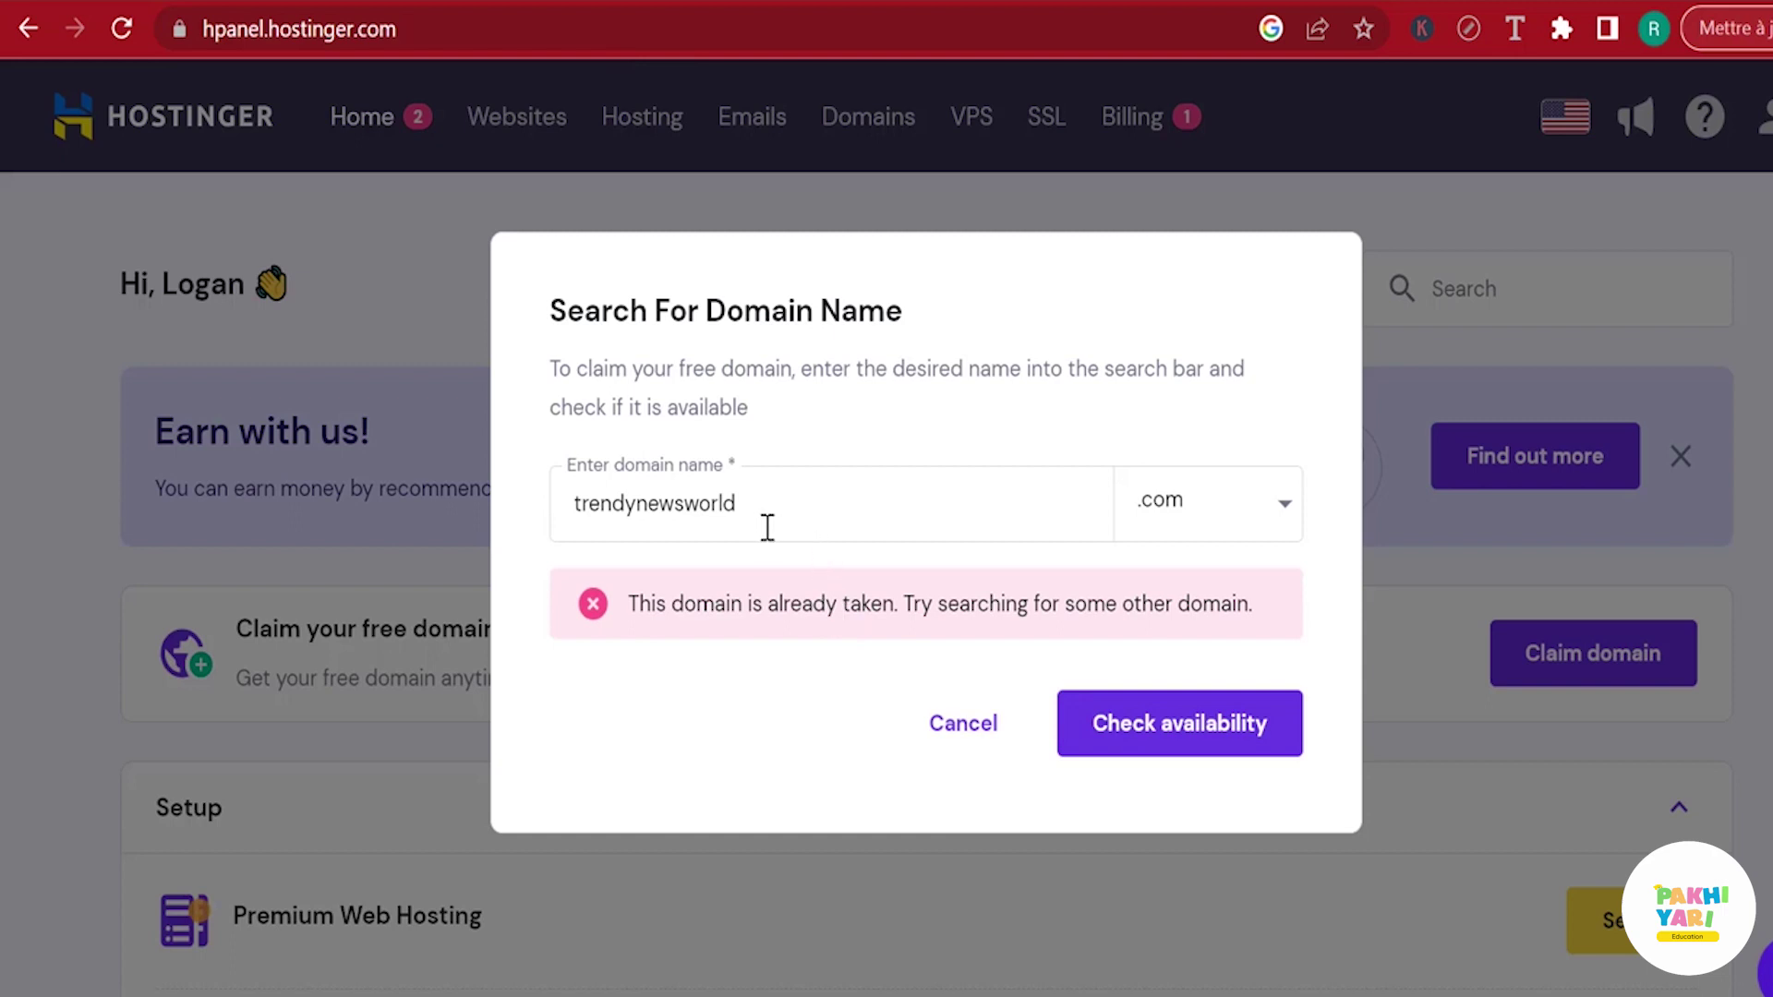
click(739, 508)
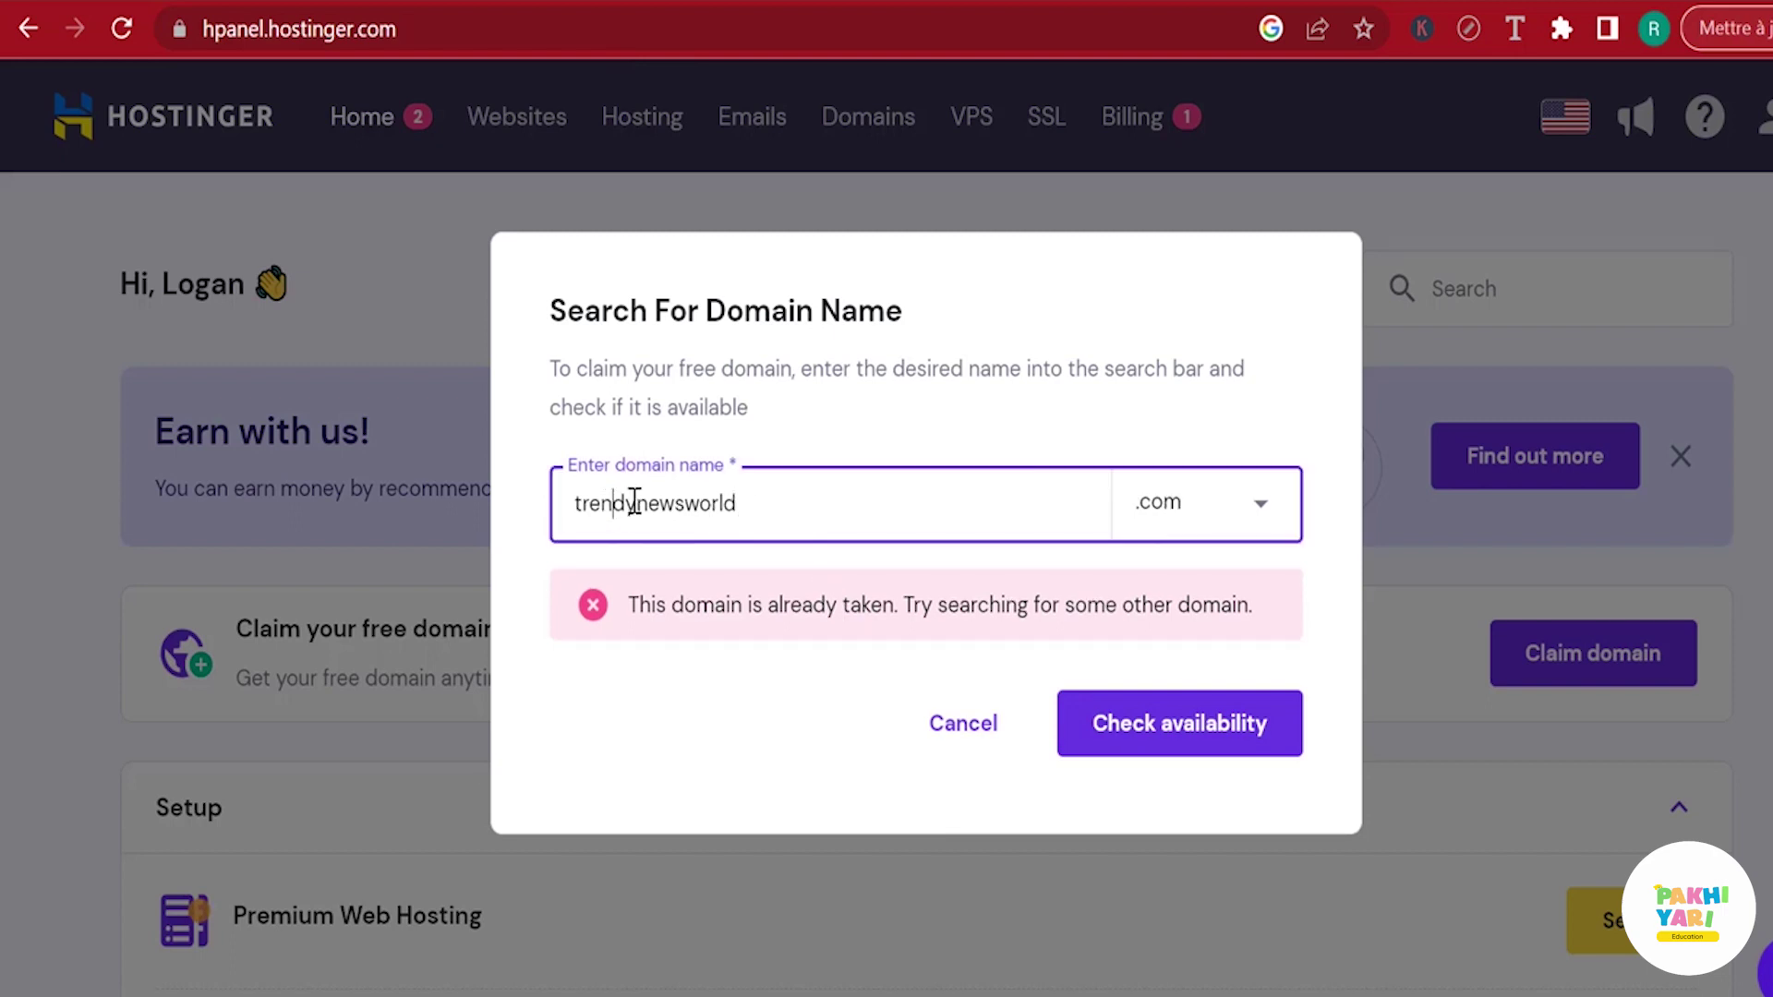
drag(636, 504, 549, 514)
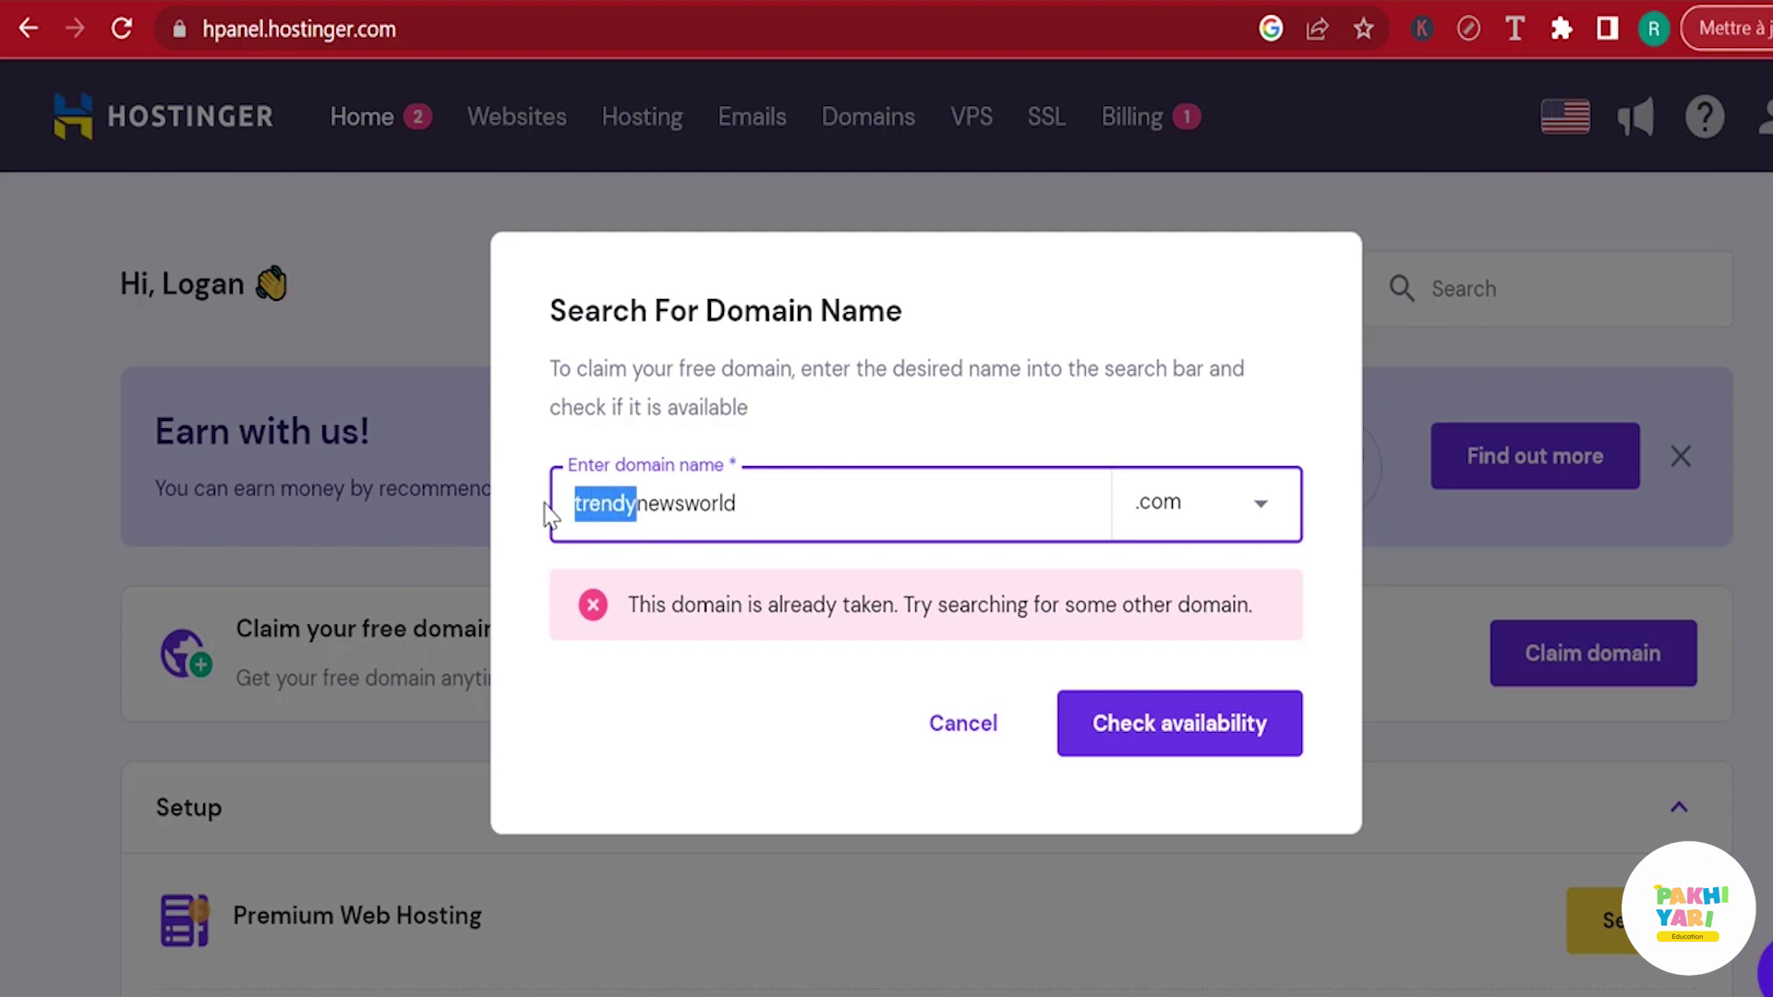
text(juicy)
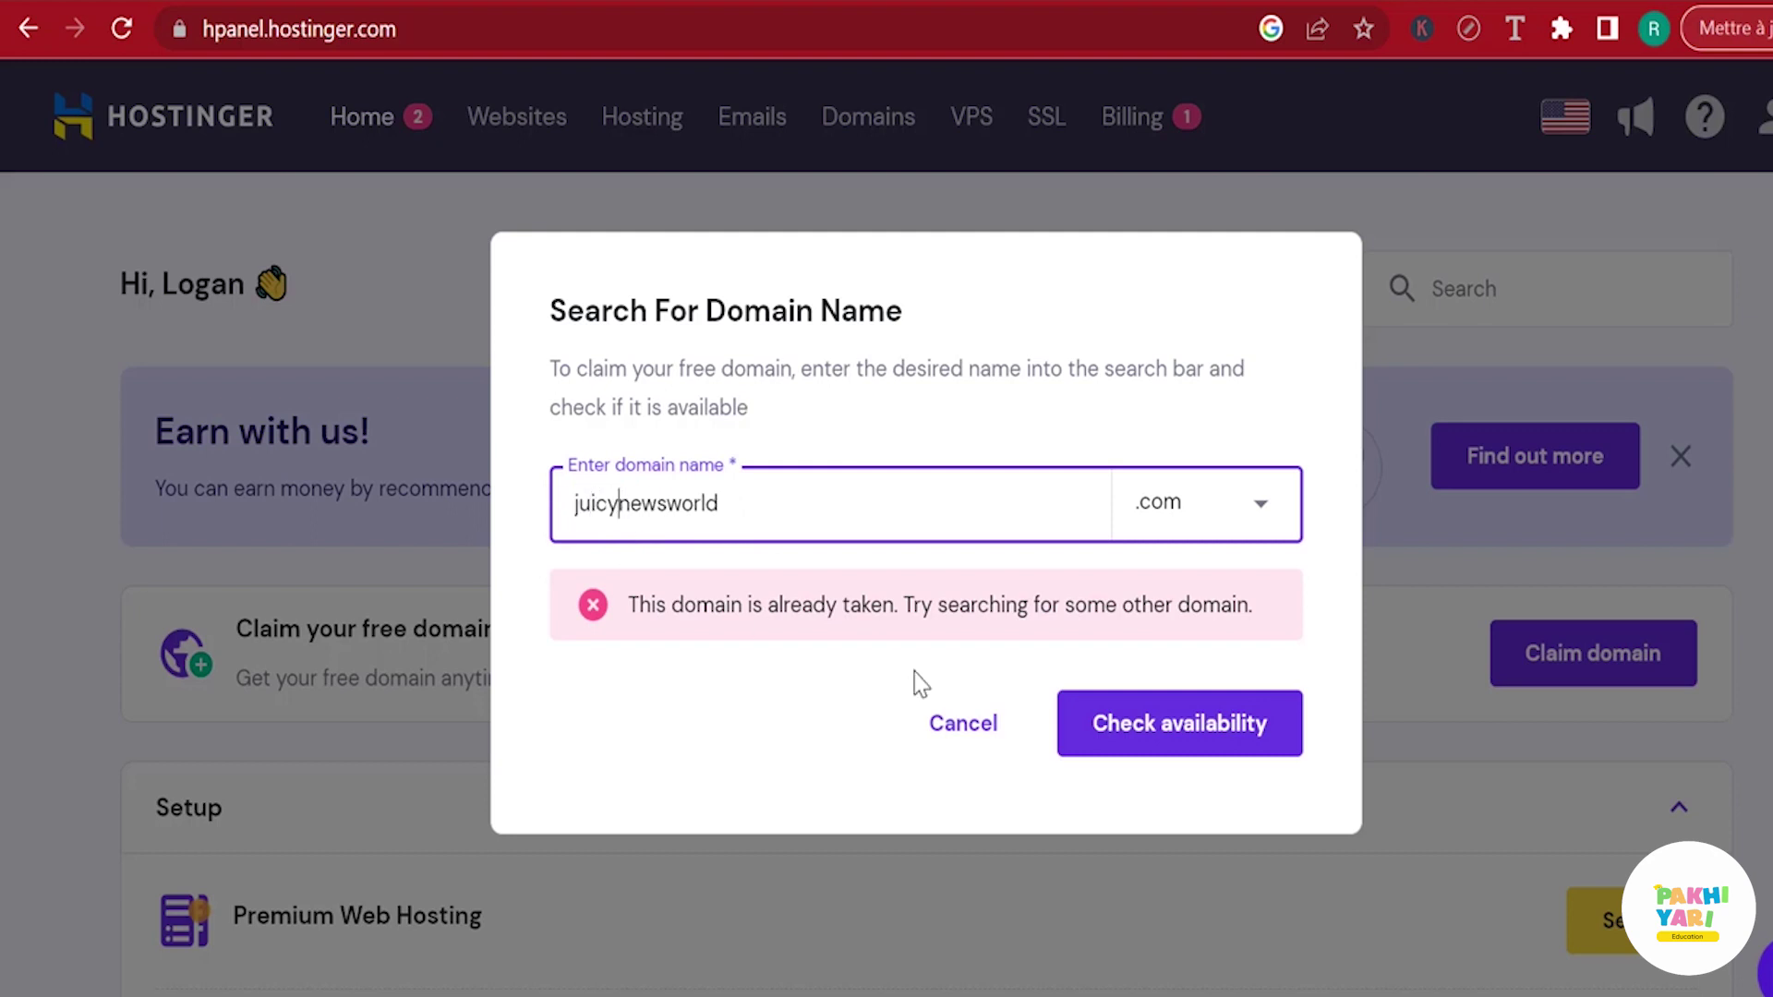
click(1129, 720)
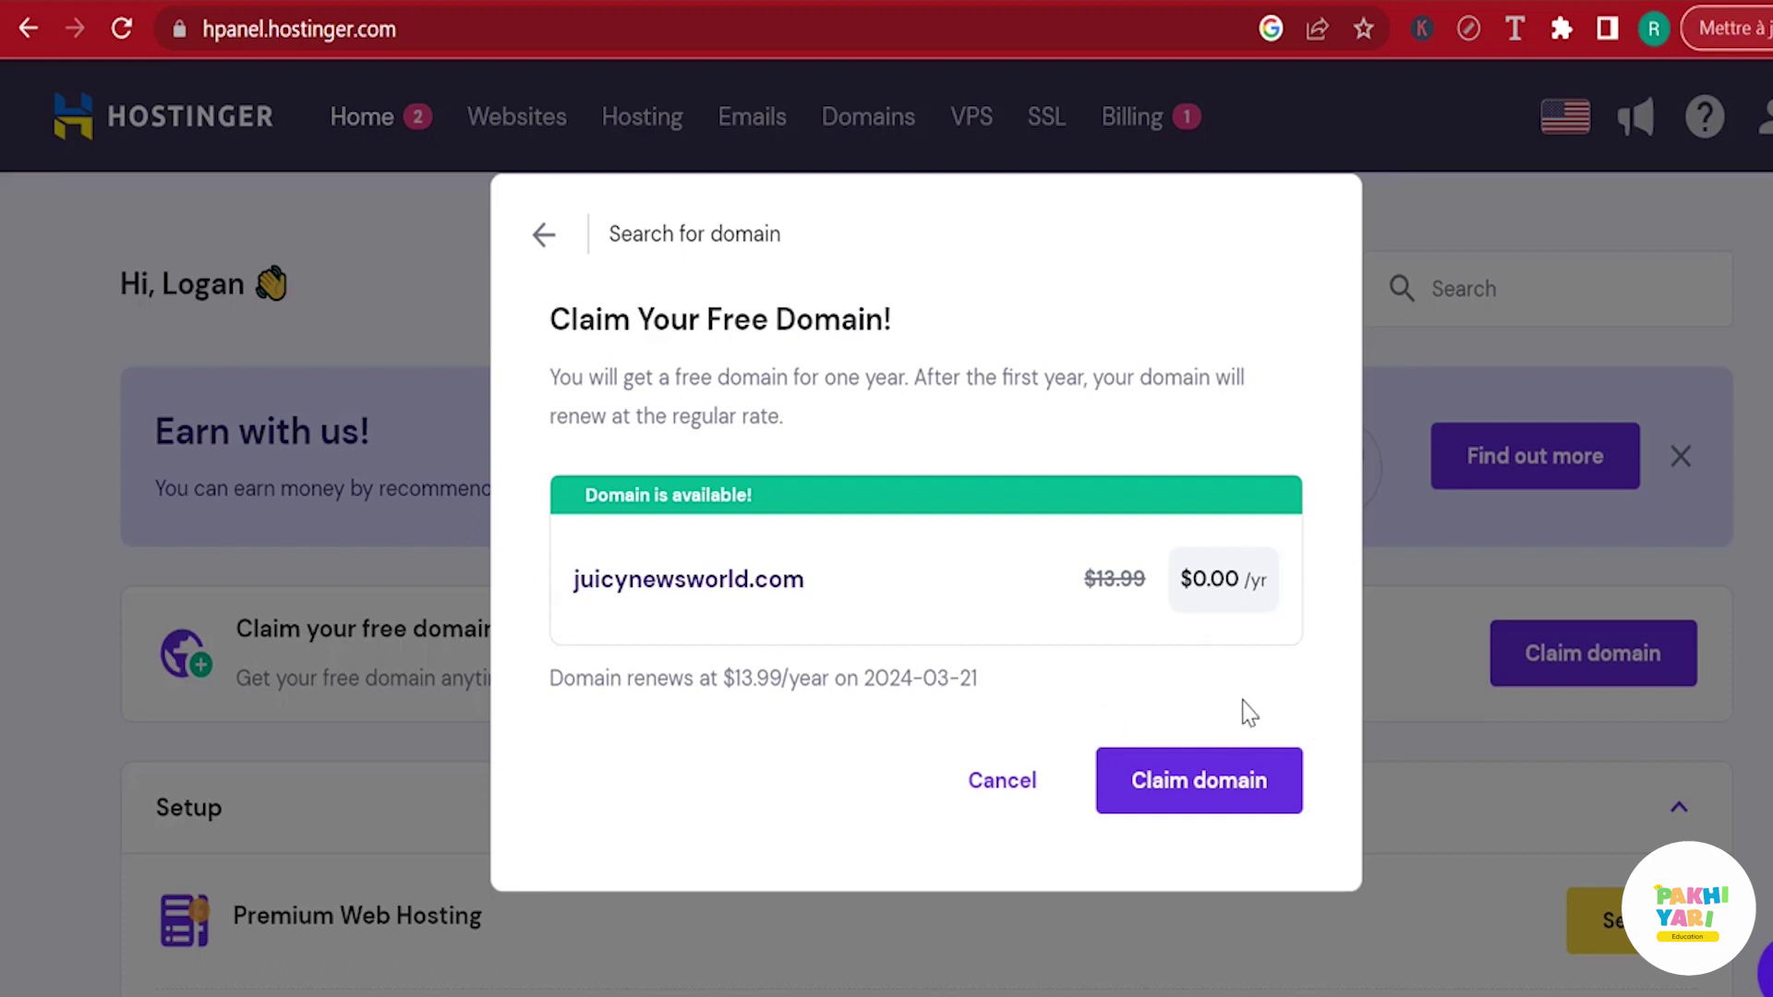
- Claim juicynewsworld.com as the free domain and finish its registration using the existing domain profile
click(1170, 800)
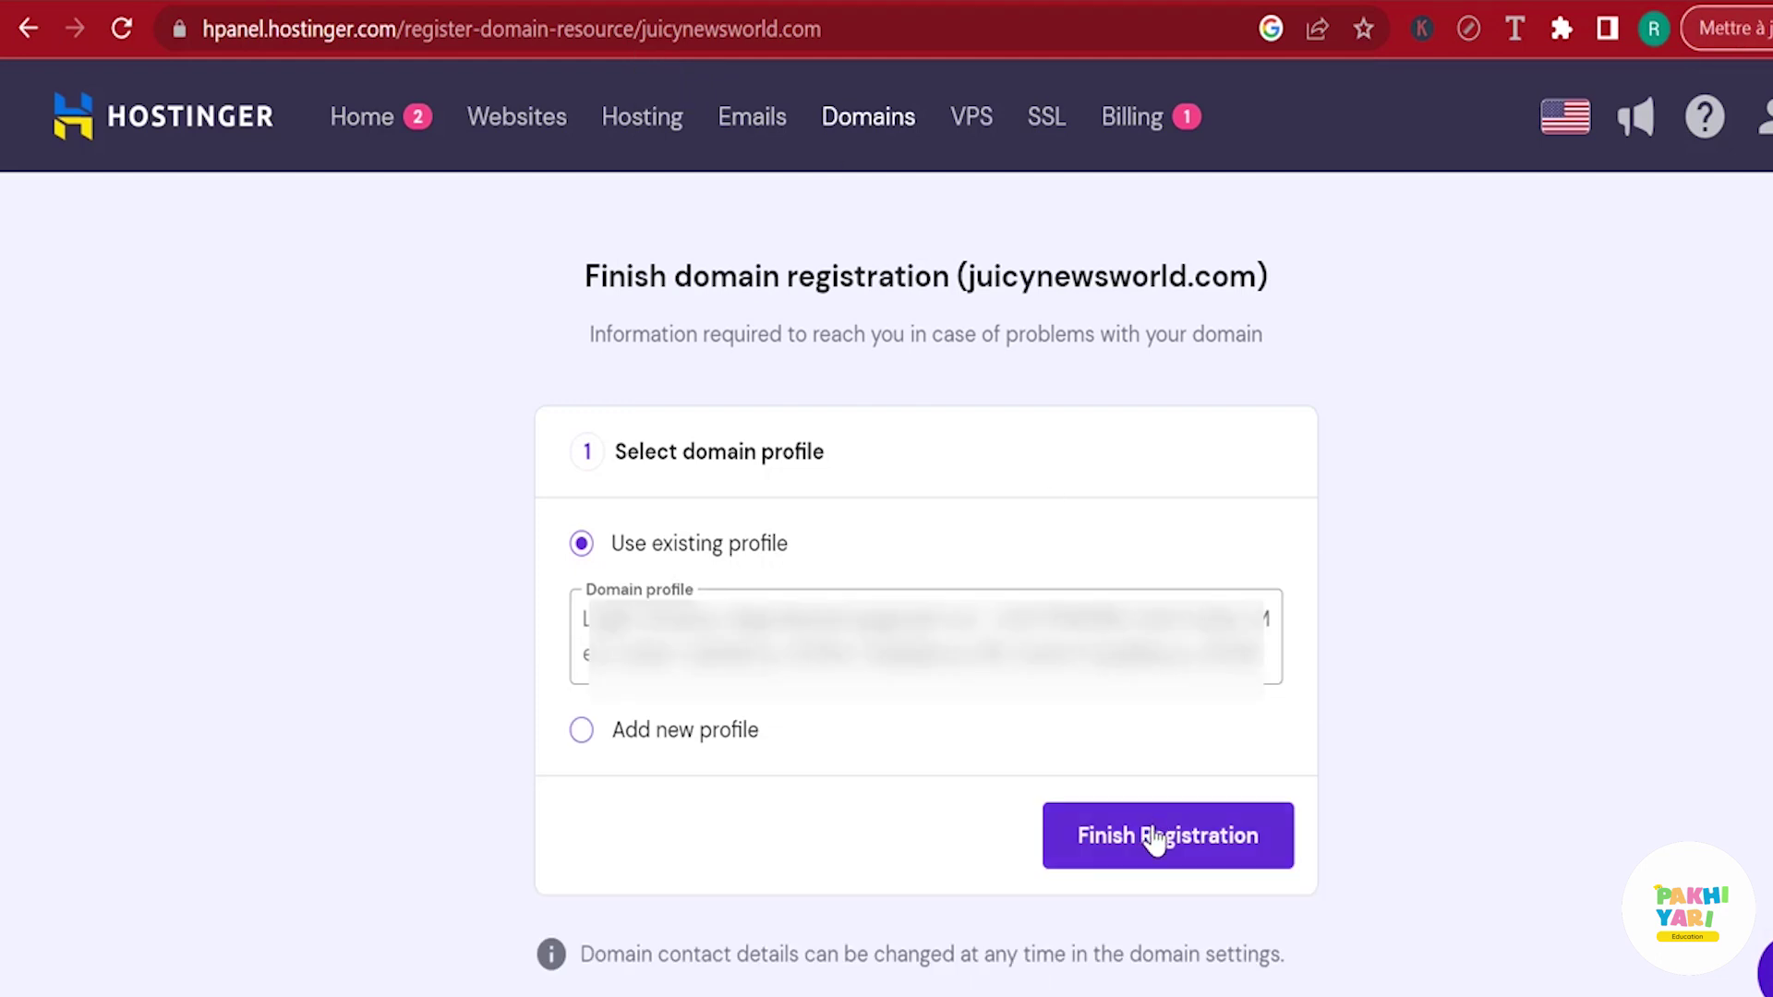
click(1155, 827)
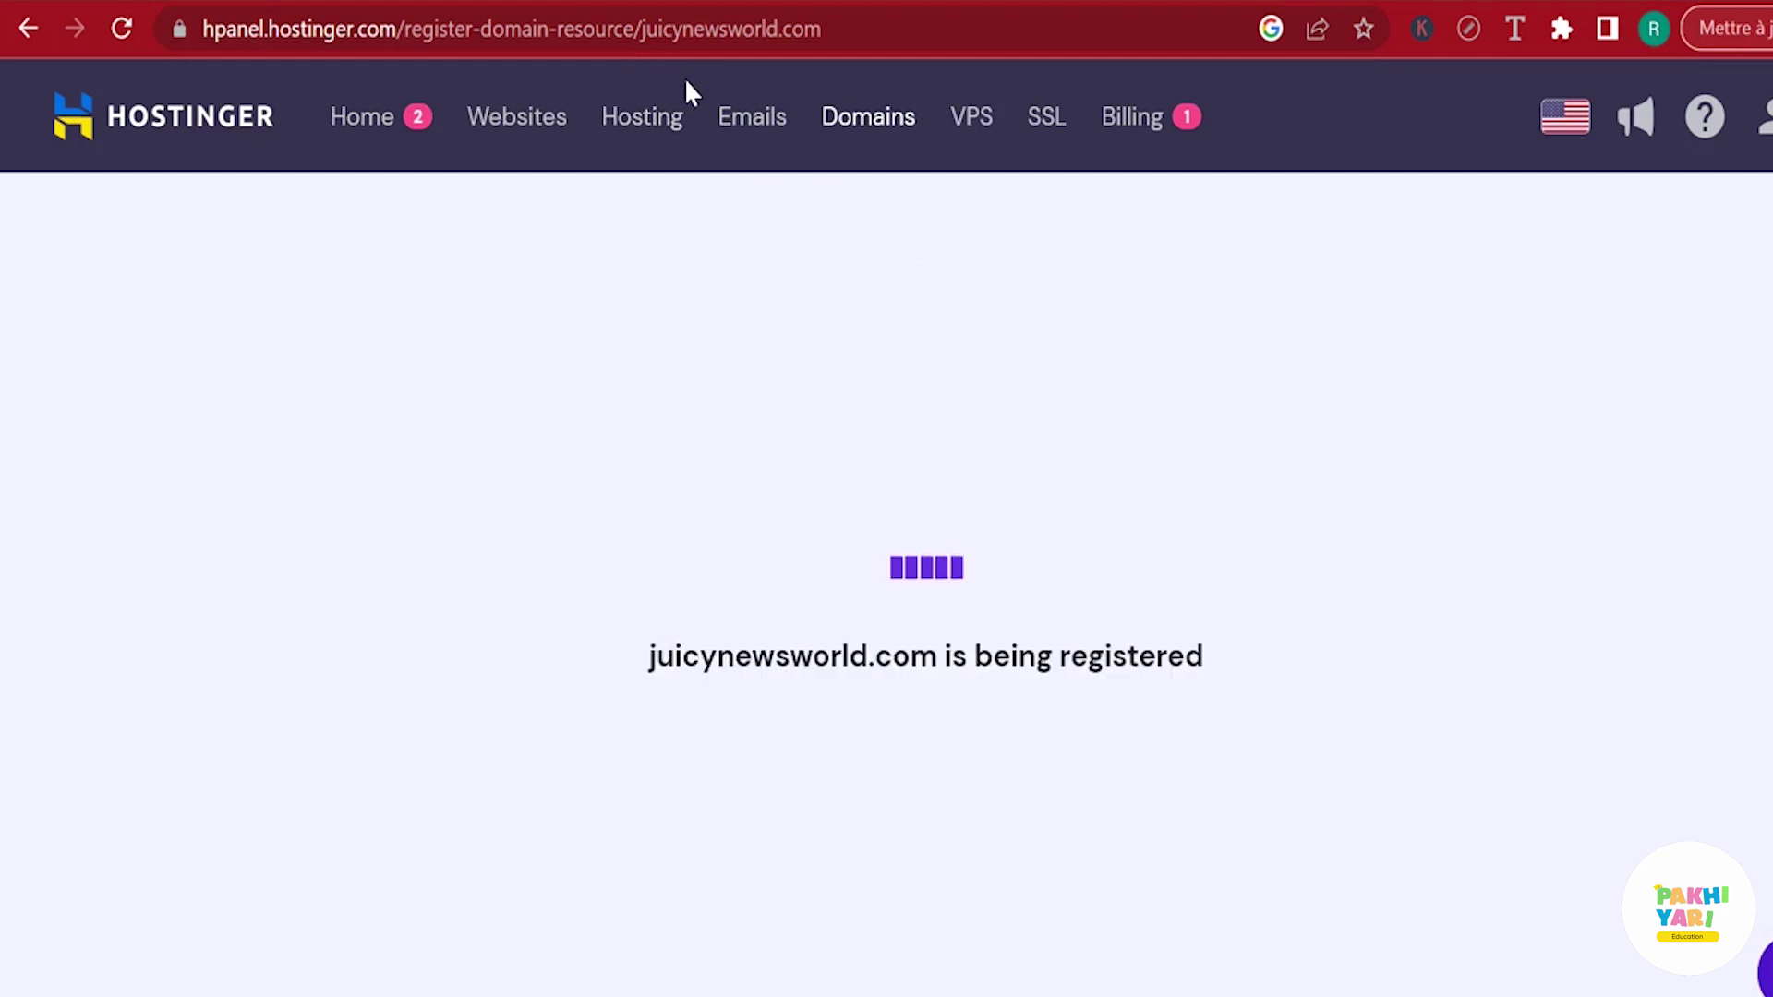
click(985, 766)
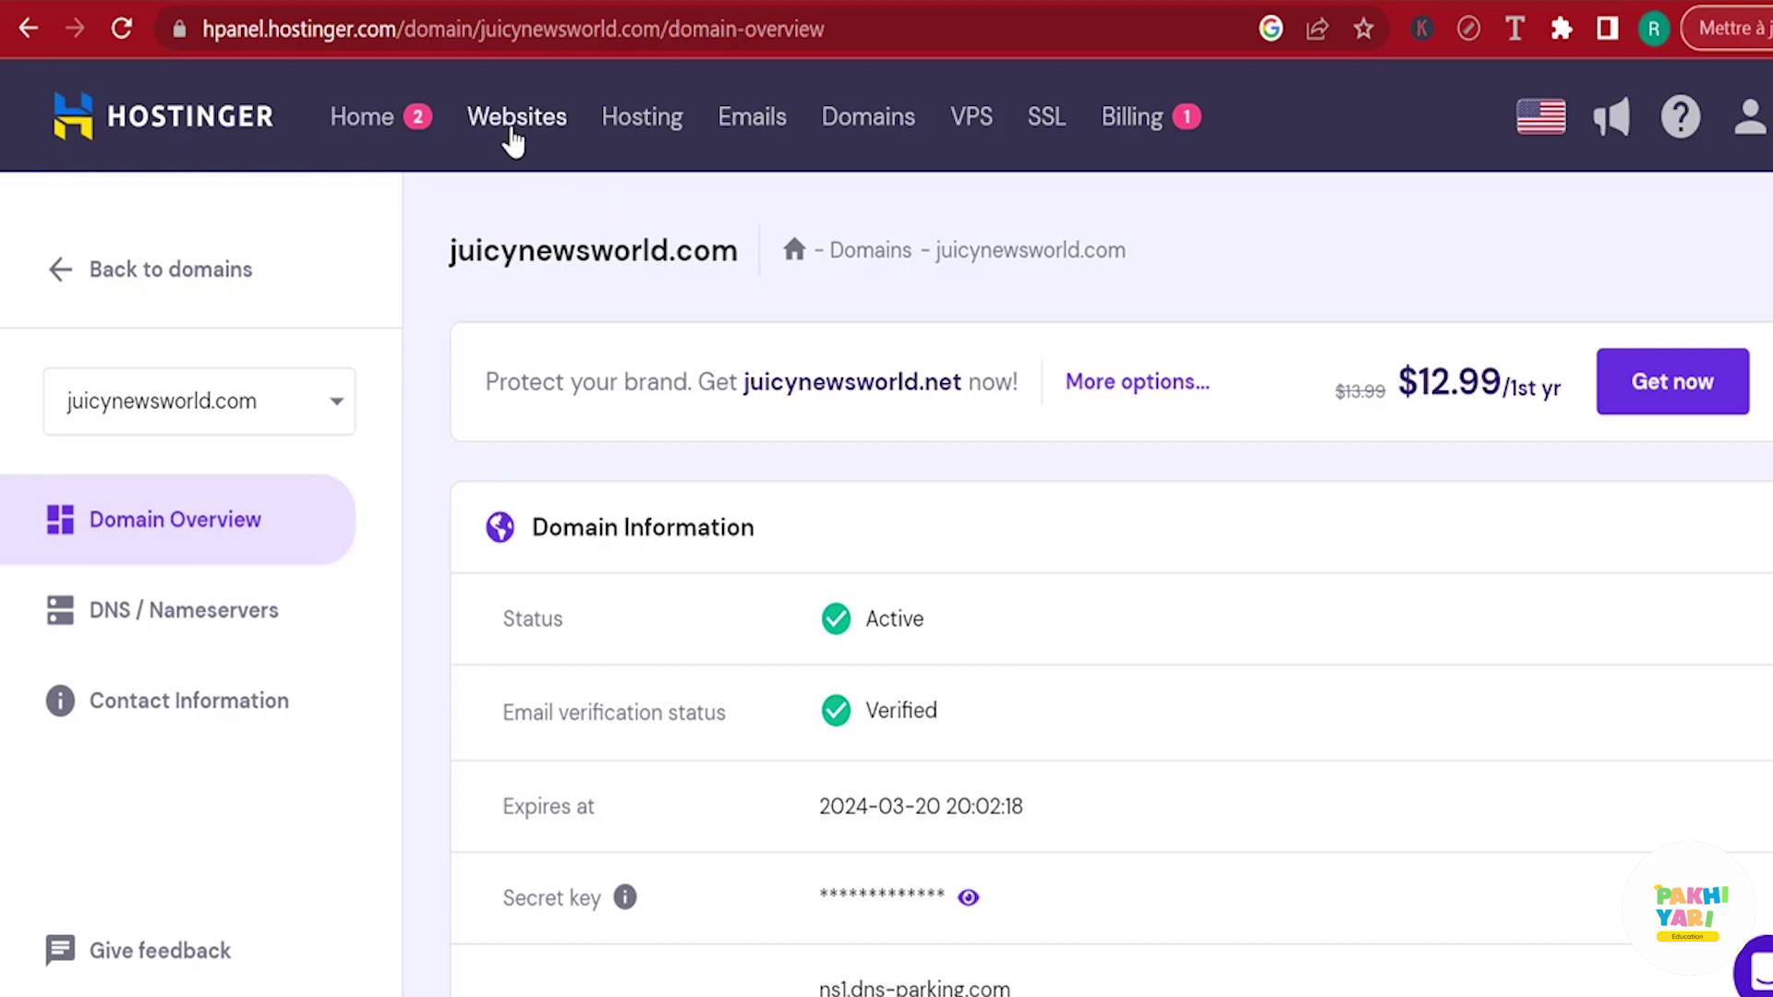
- Review the list of websites already on the hosting account
click(513, 141)
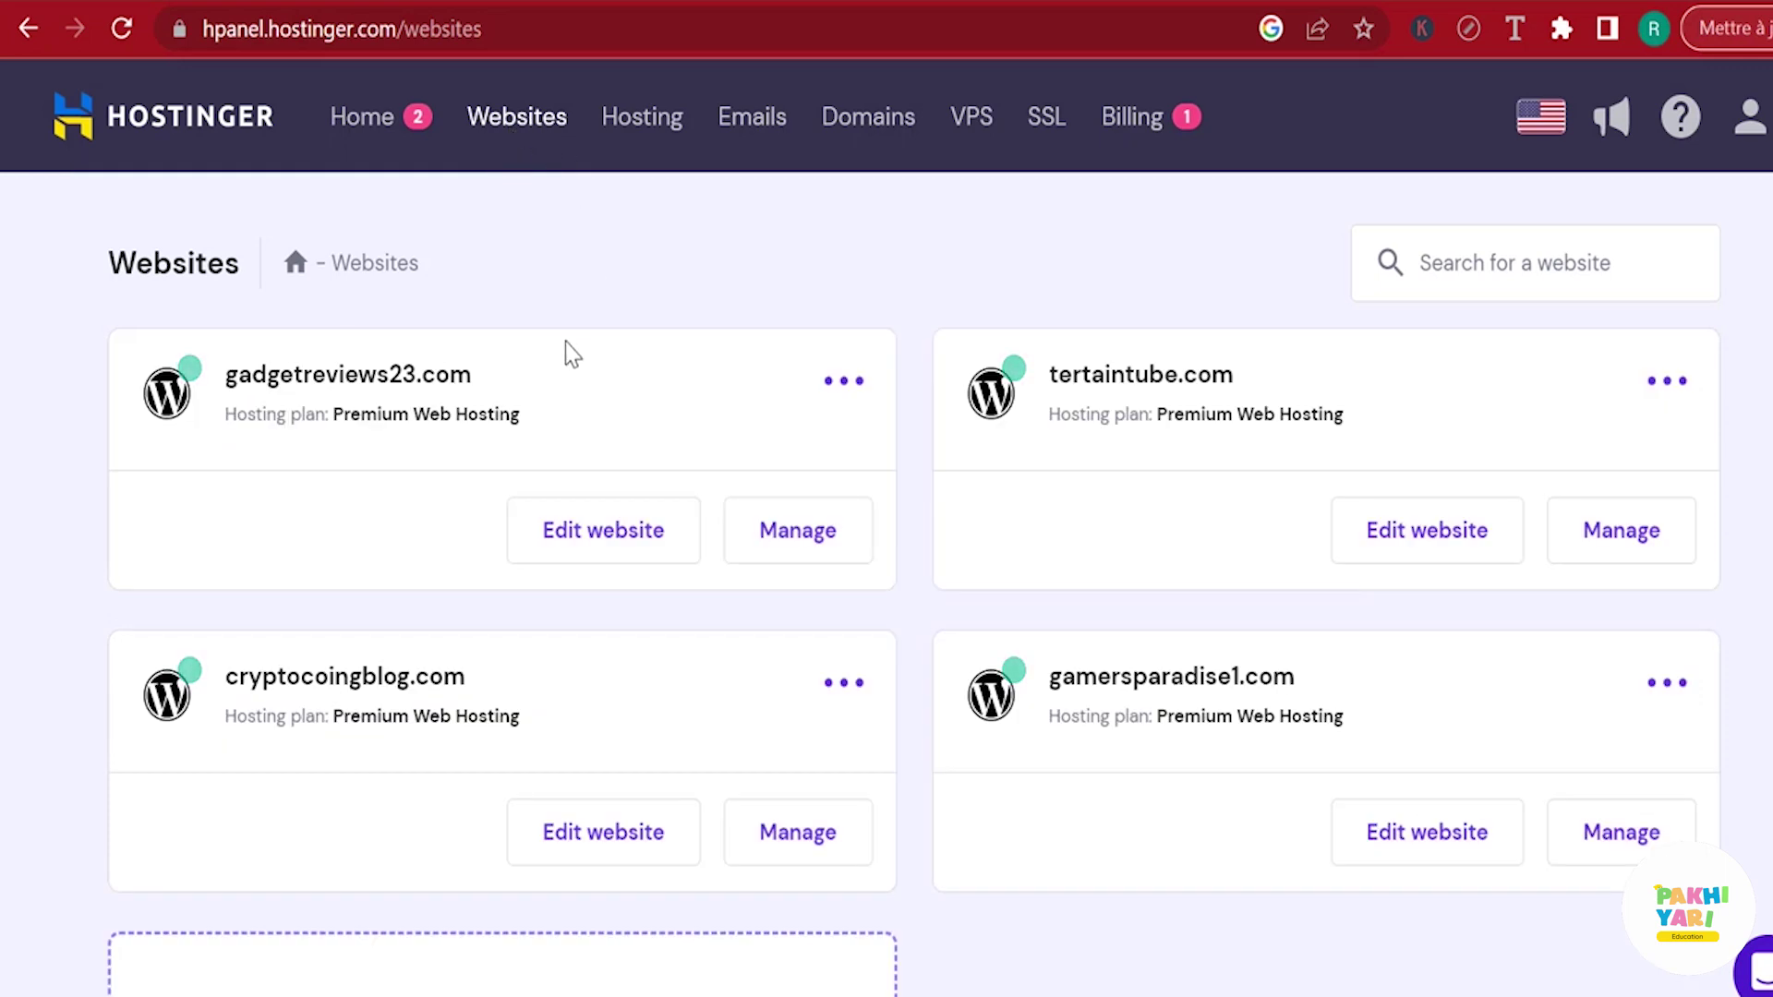
scroll(1060, 397, down, 4)
scroll(1068, 388, up, 1)
scroll(1068, 388, up, 2)
scroll(1271, 518, down, 3)
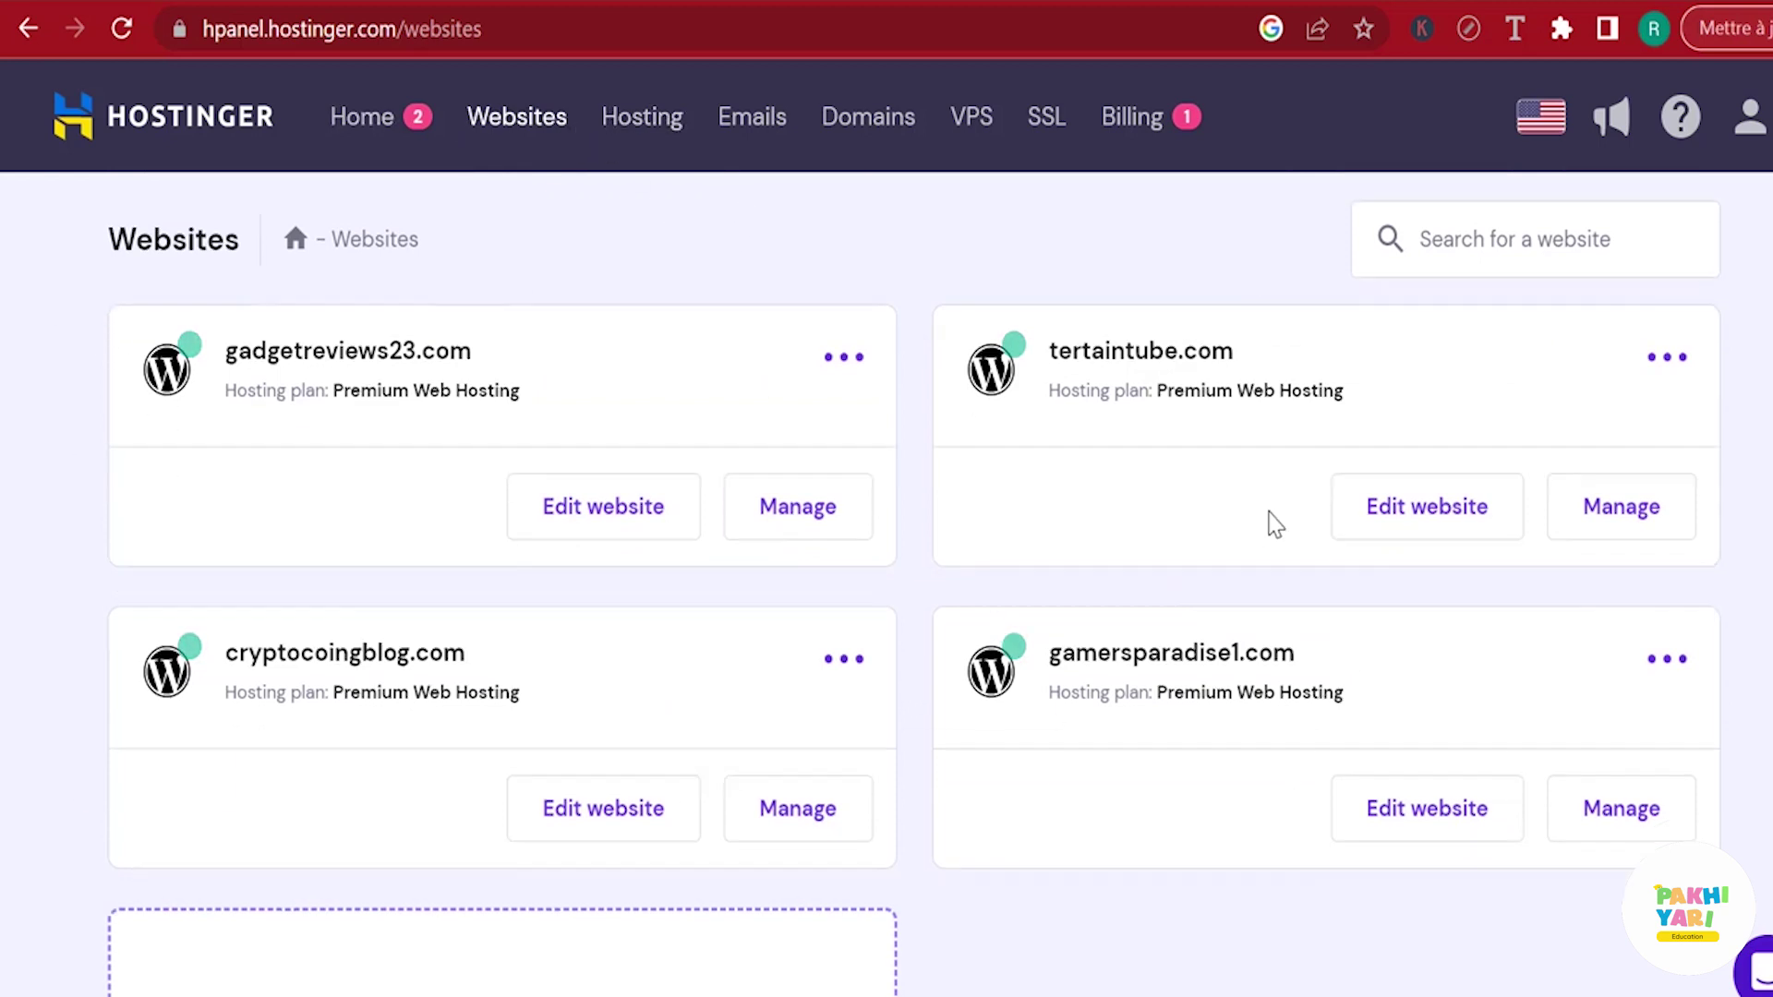
scroll(1271, 518, up, 3)
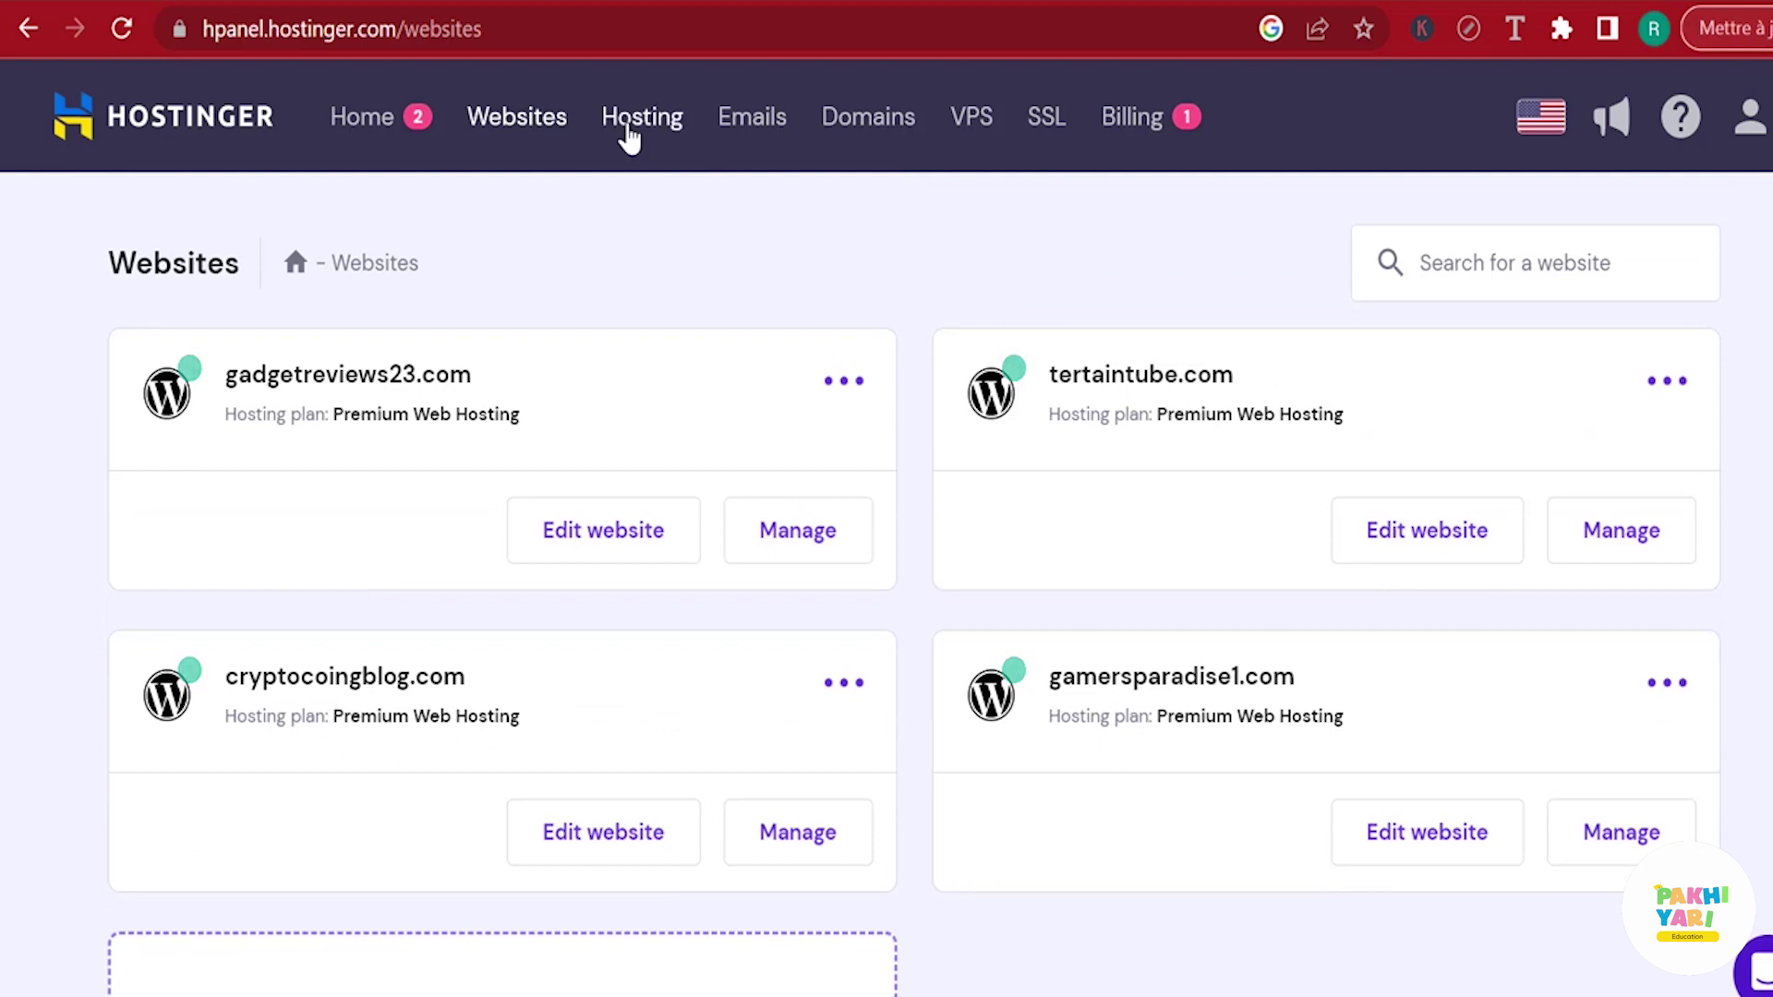
- Start the setup of the second pending Premium Web Hosting plan
click(628, 134)
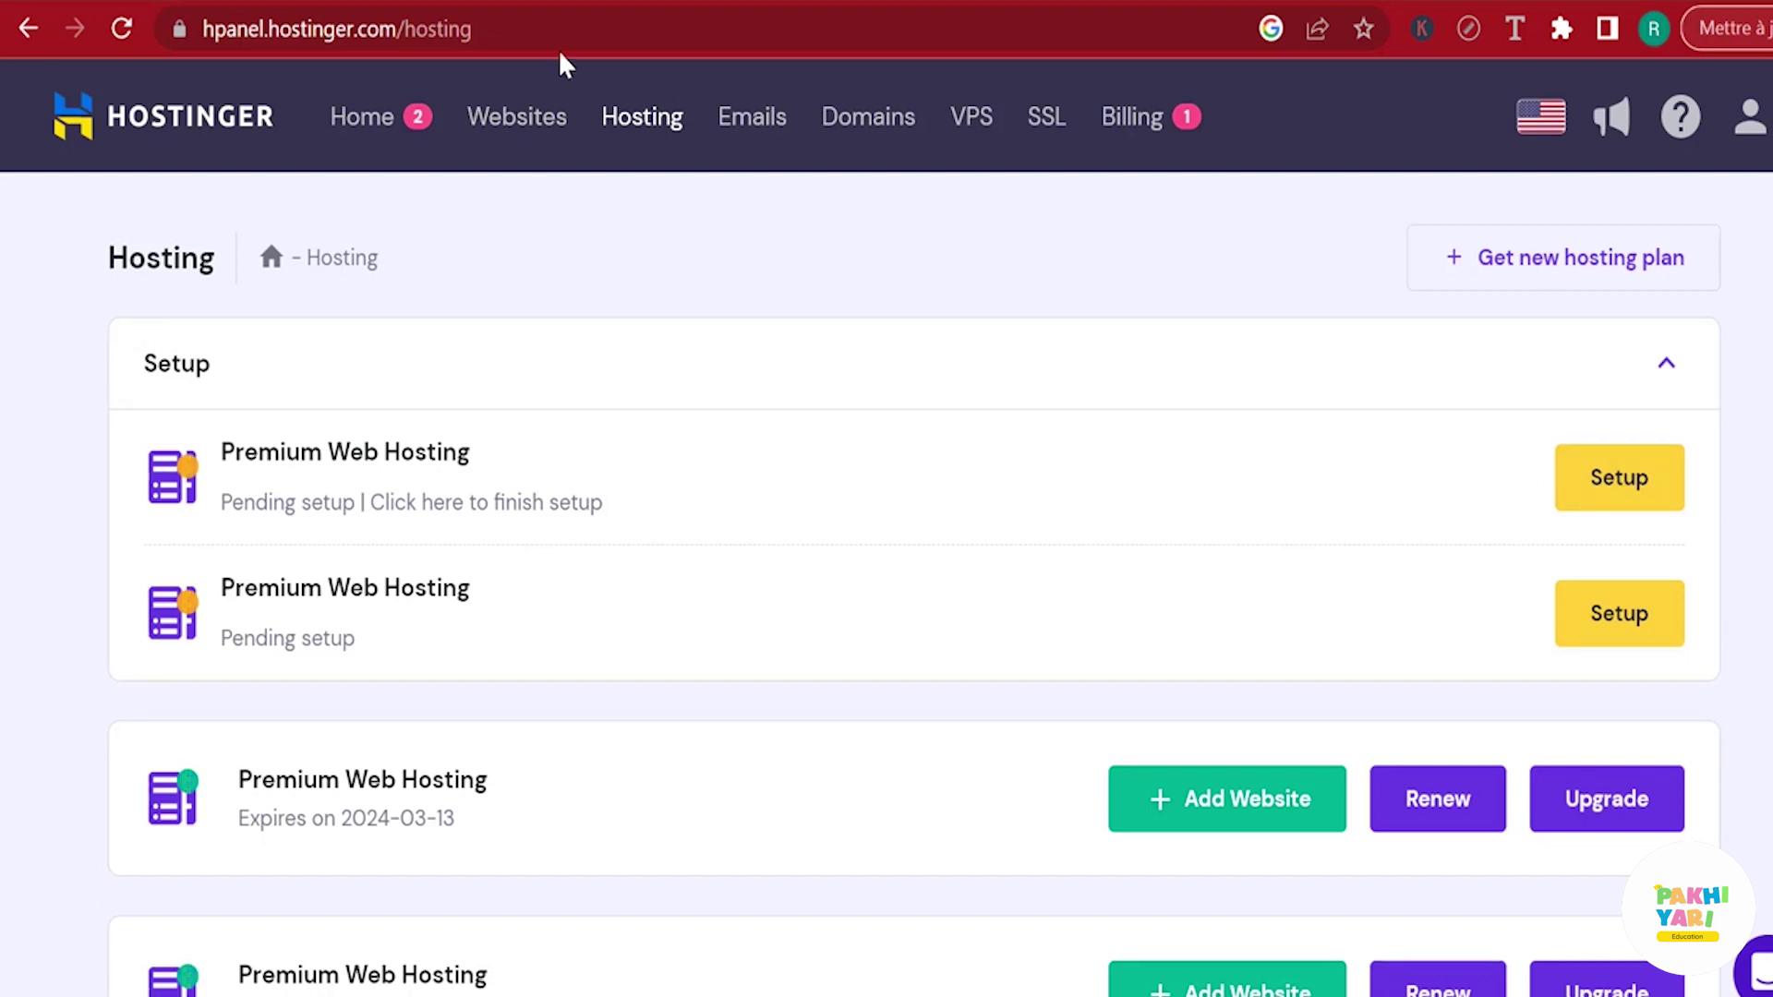
click(1610, 636)
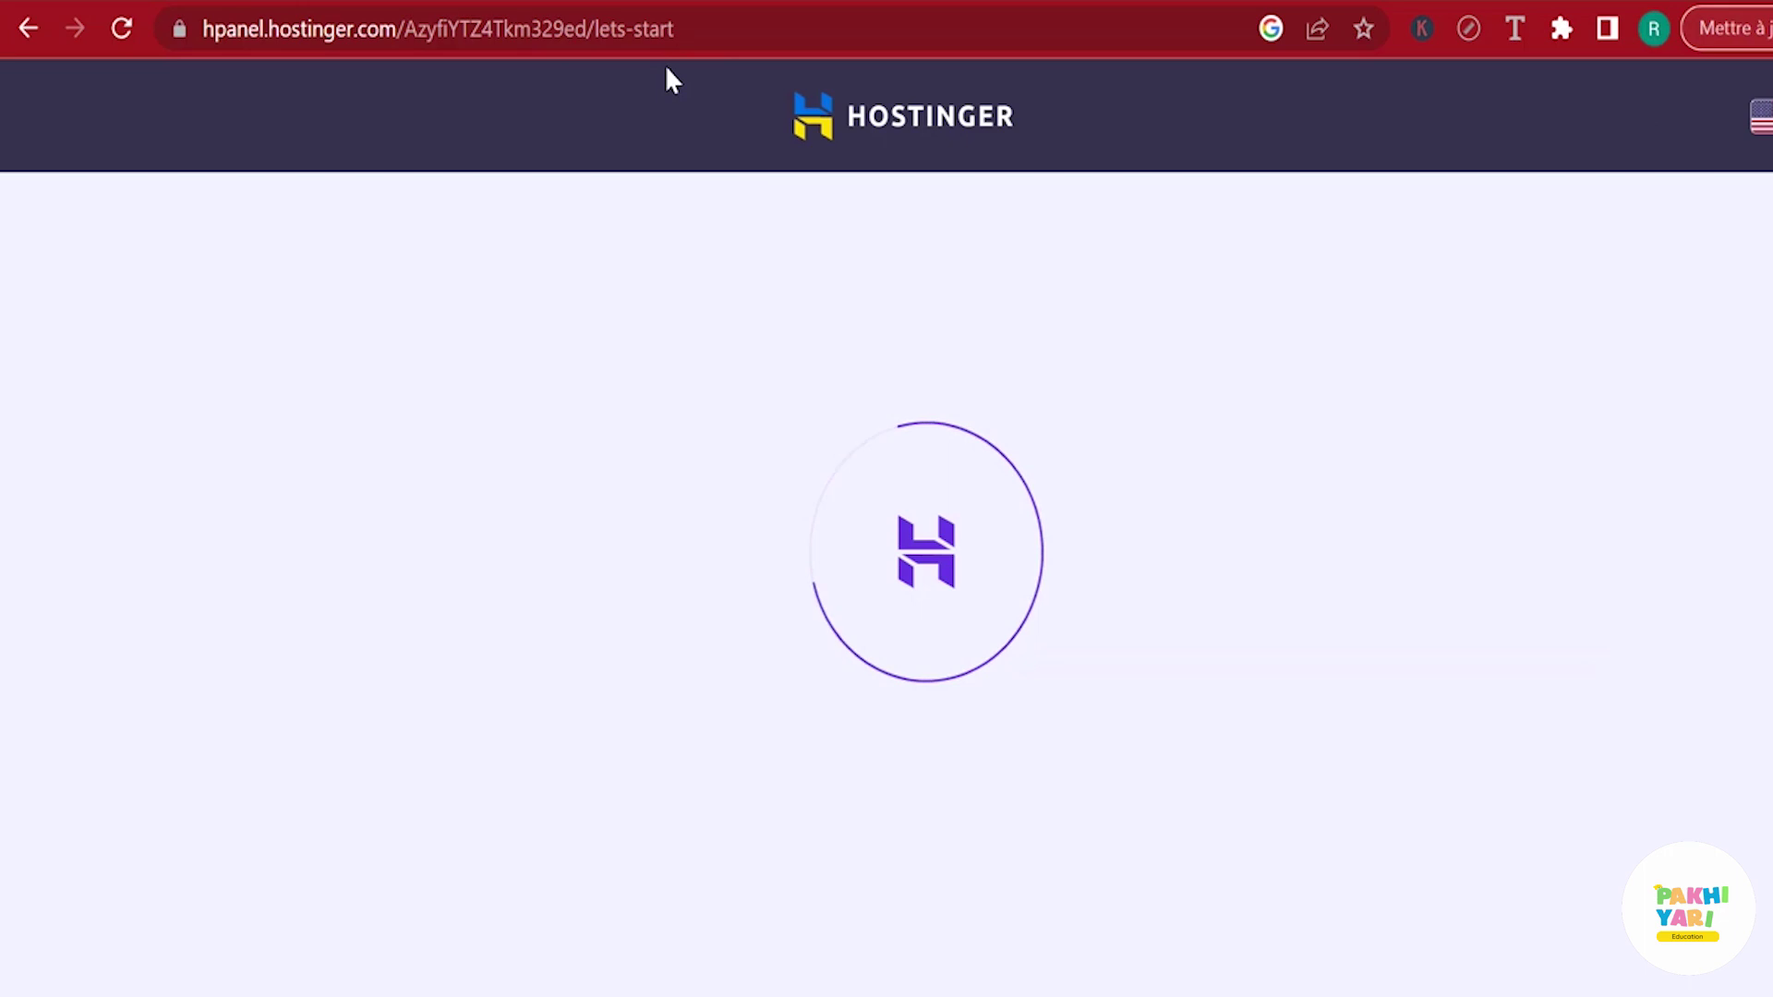
click(938, 967)
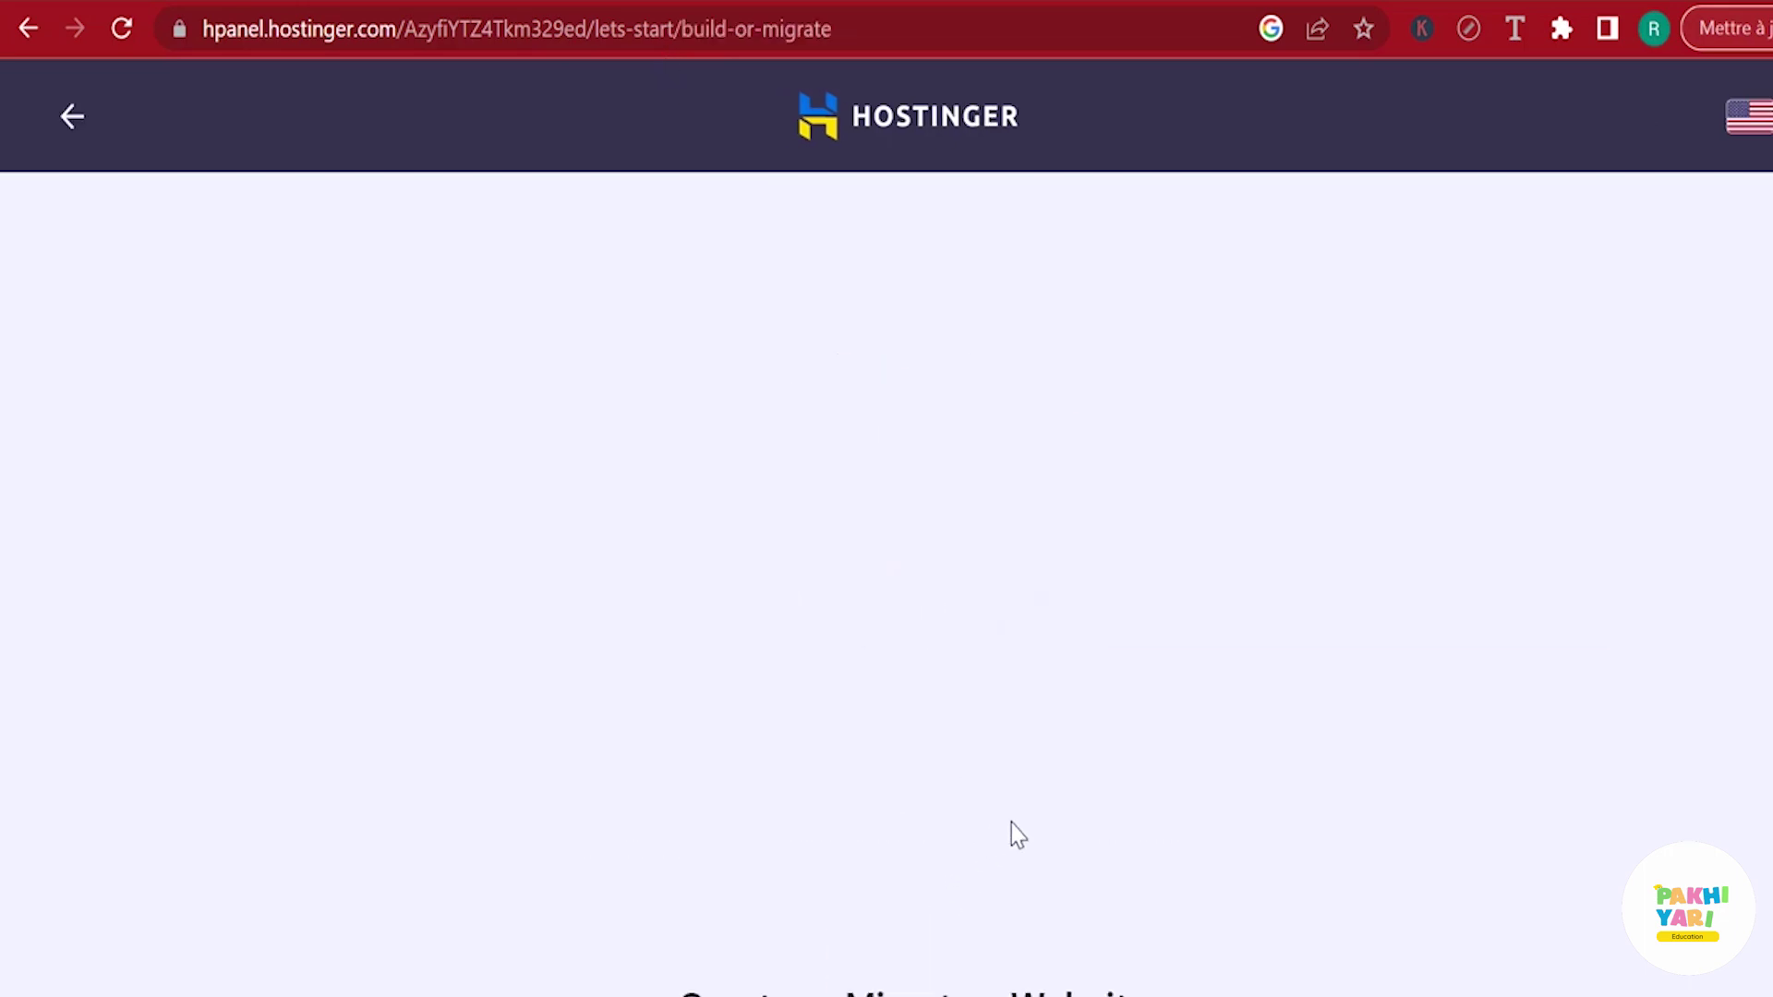
- Choose to create a new website and select WordPress as the platform to build it with
click(737, 796)
scroll(785, 527, down, 2)
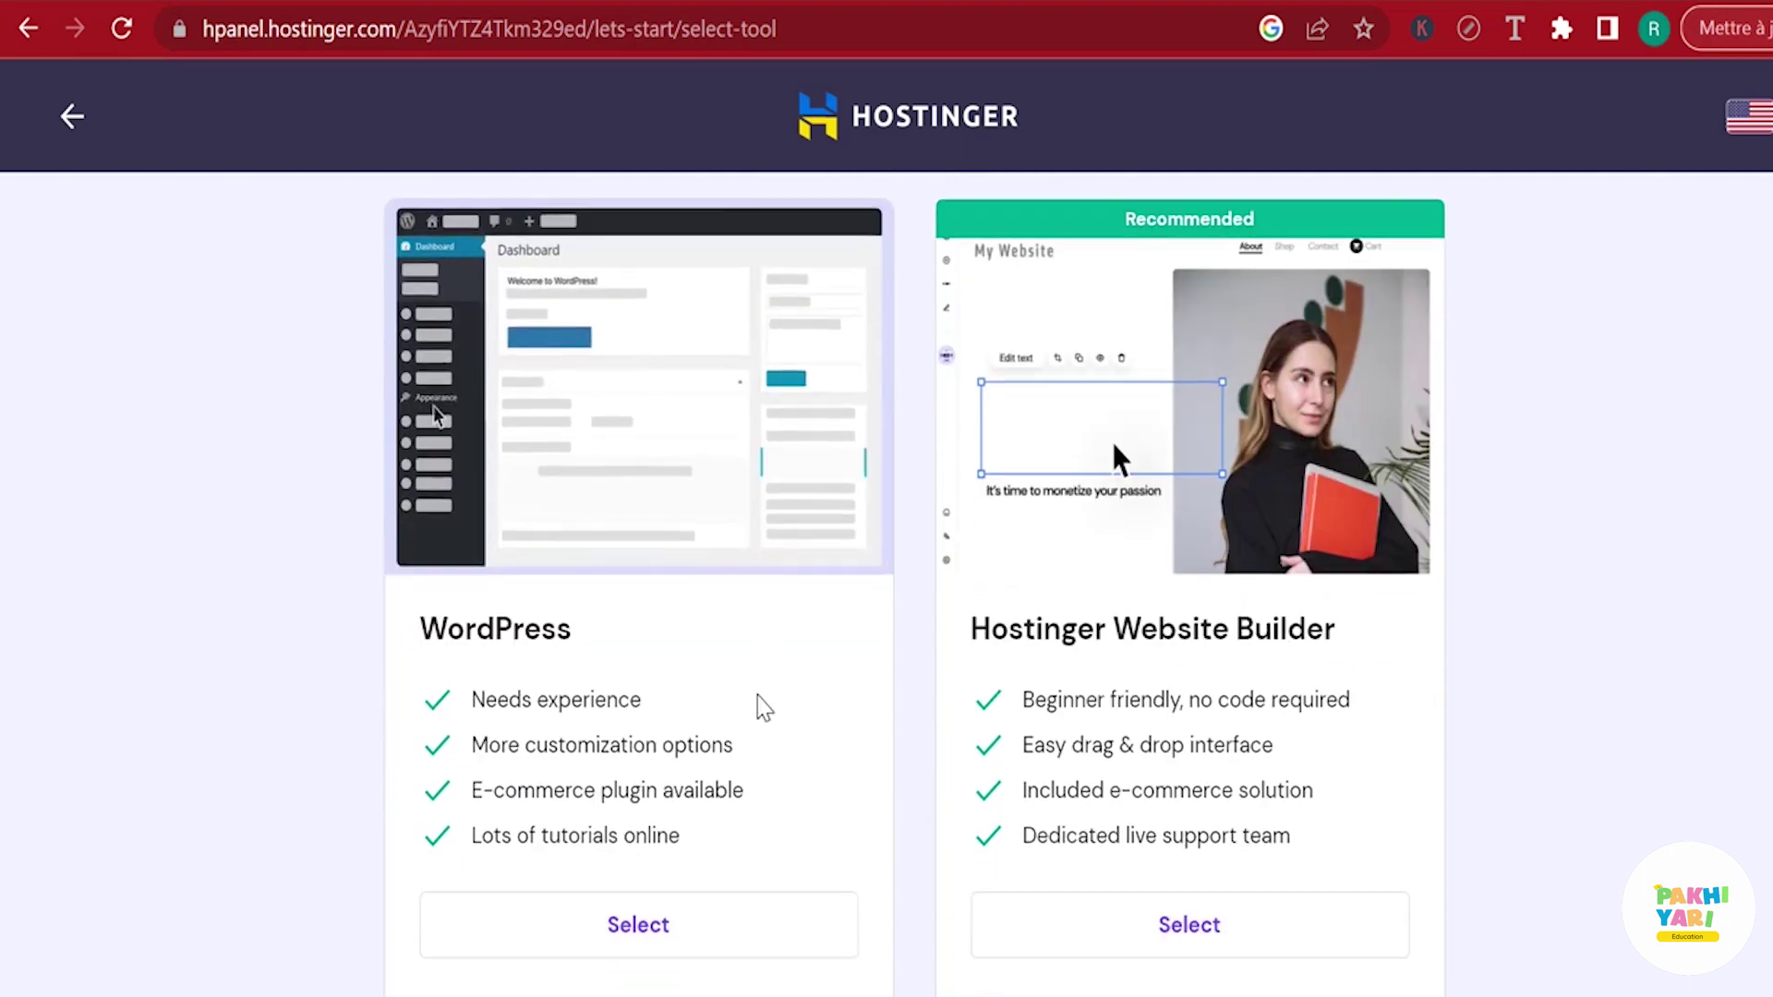
click(662, 934)
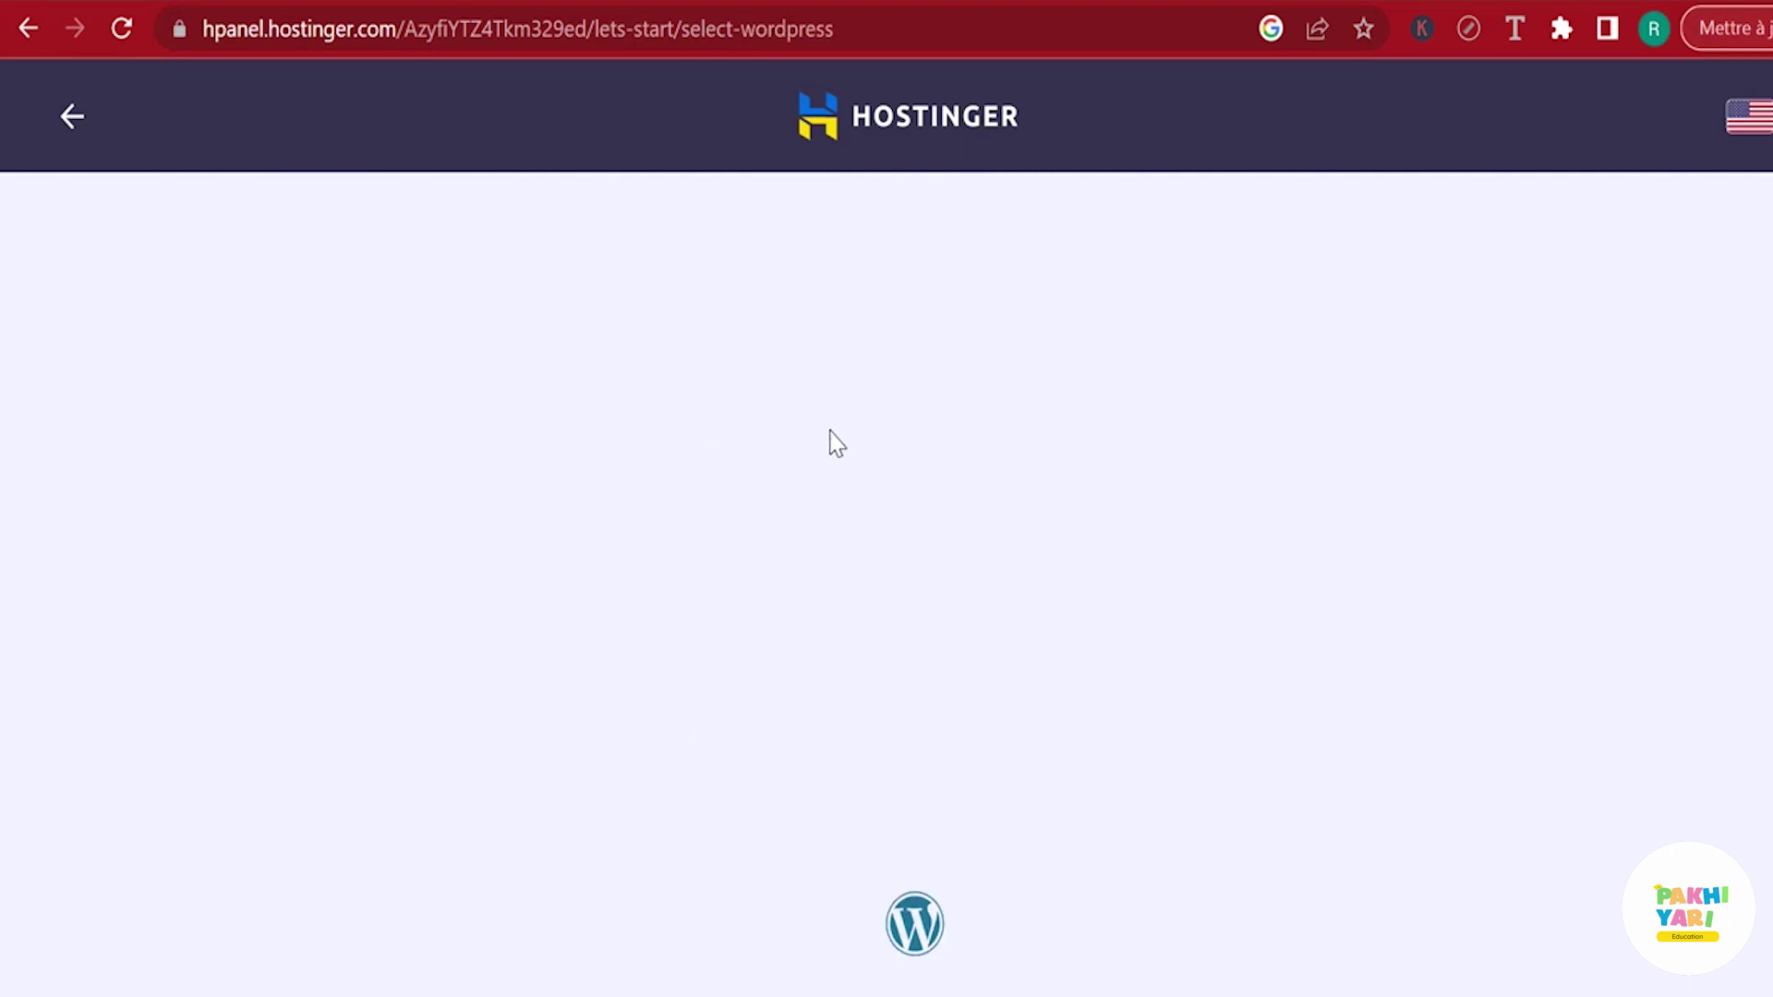
- Enter the administrator password for the WordPress account and submit the login details with English as the language
scroll(1155, 456, down, 4)
scroll(1151, 477, up, 2)
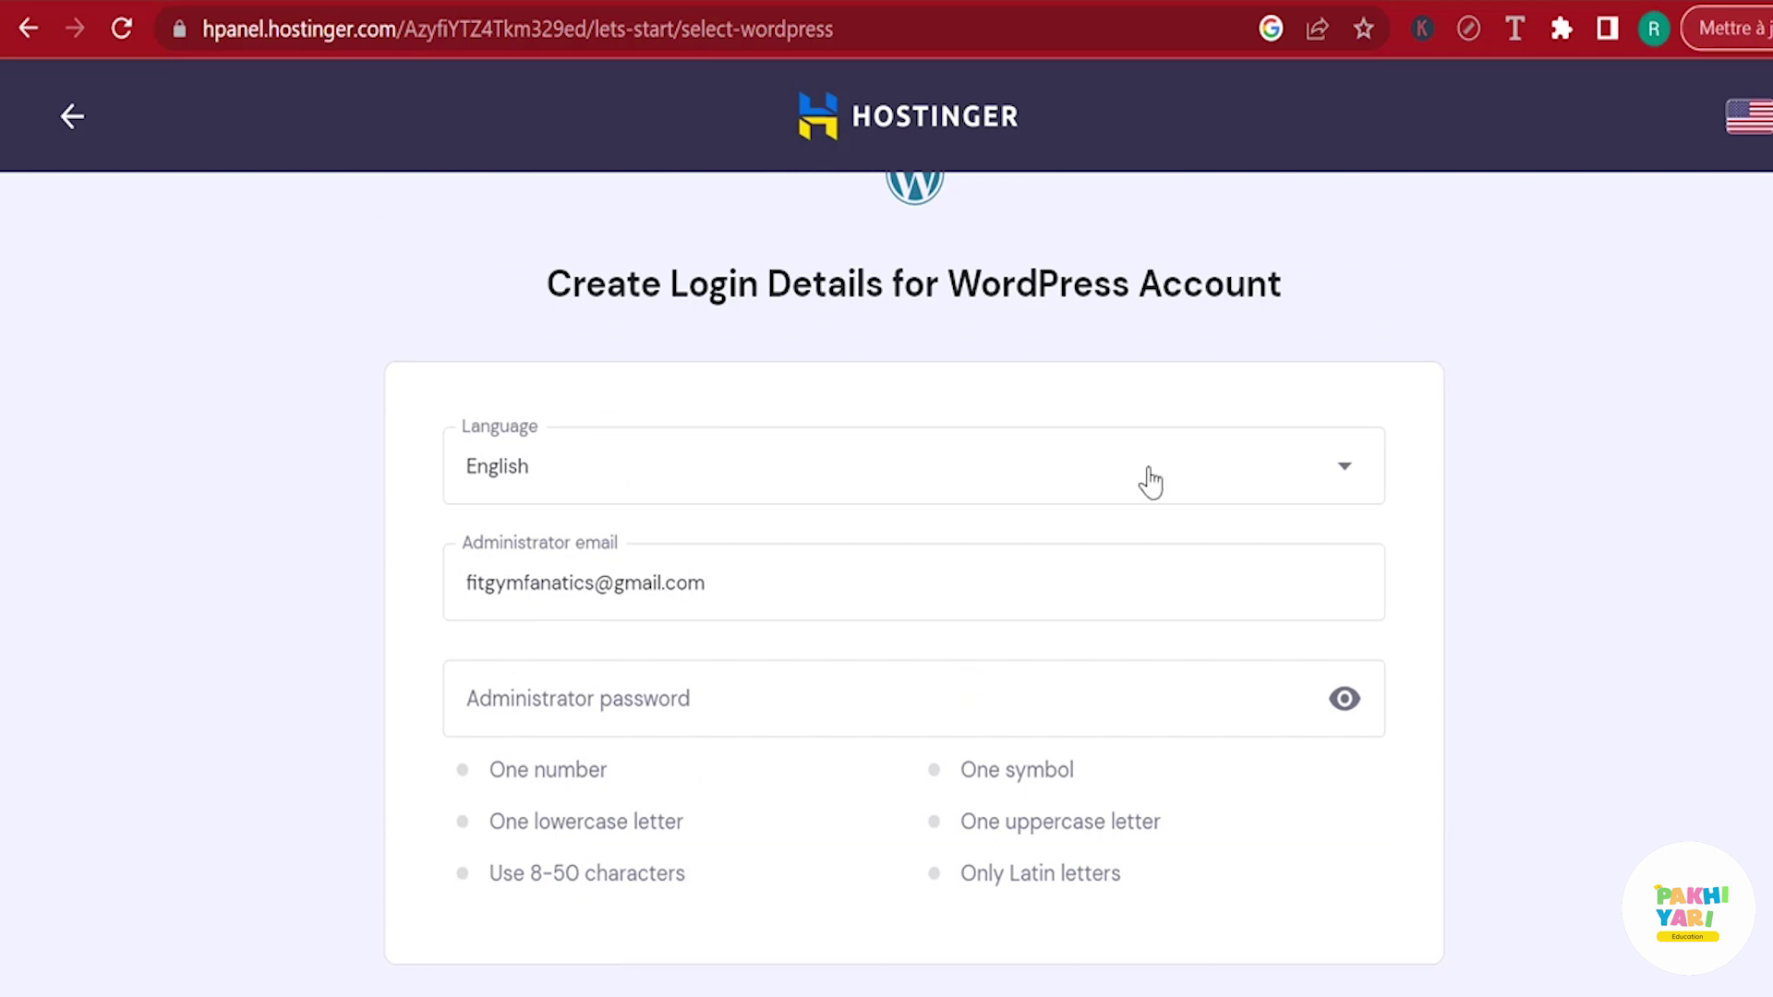
scroll(1128, 490, up, 2)
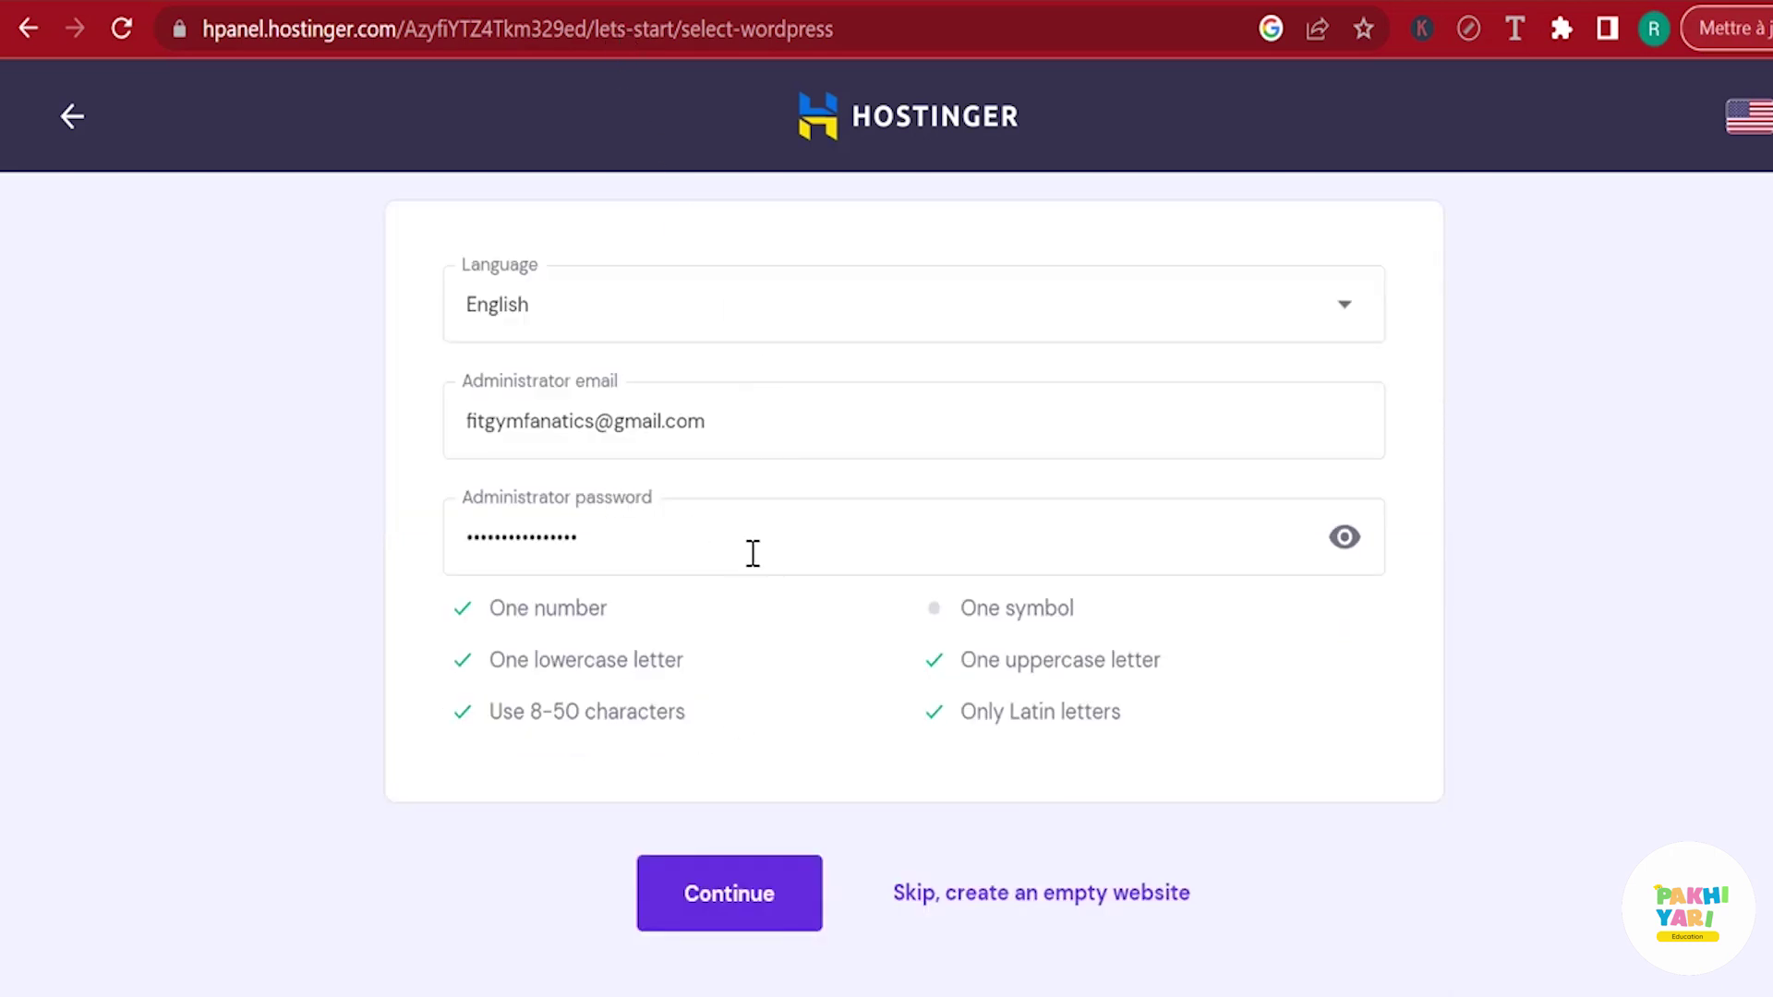
click(778, 906)
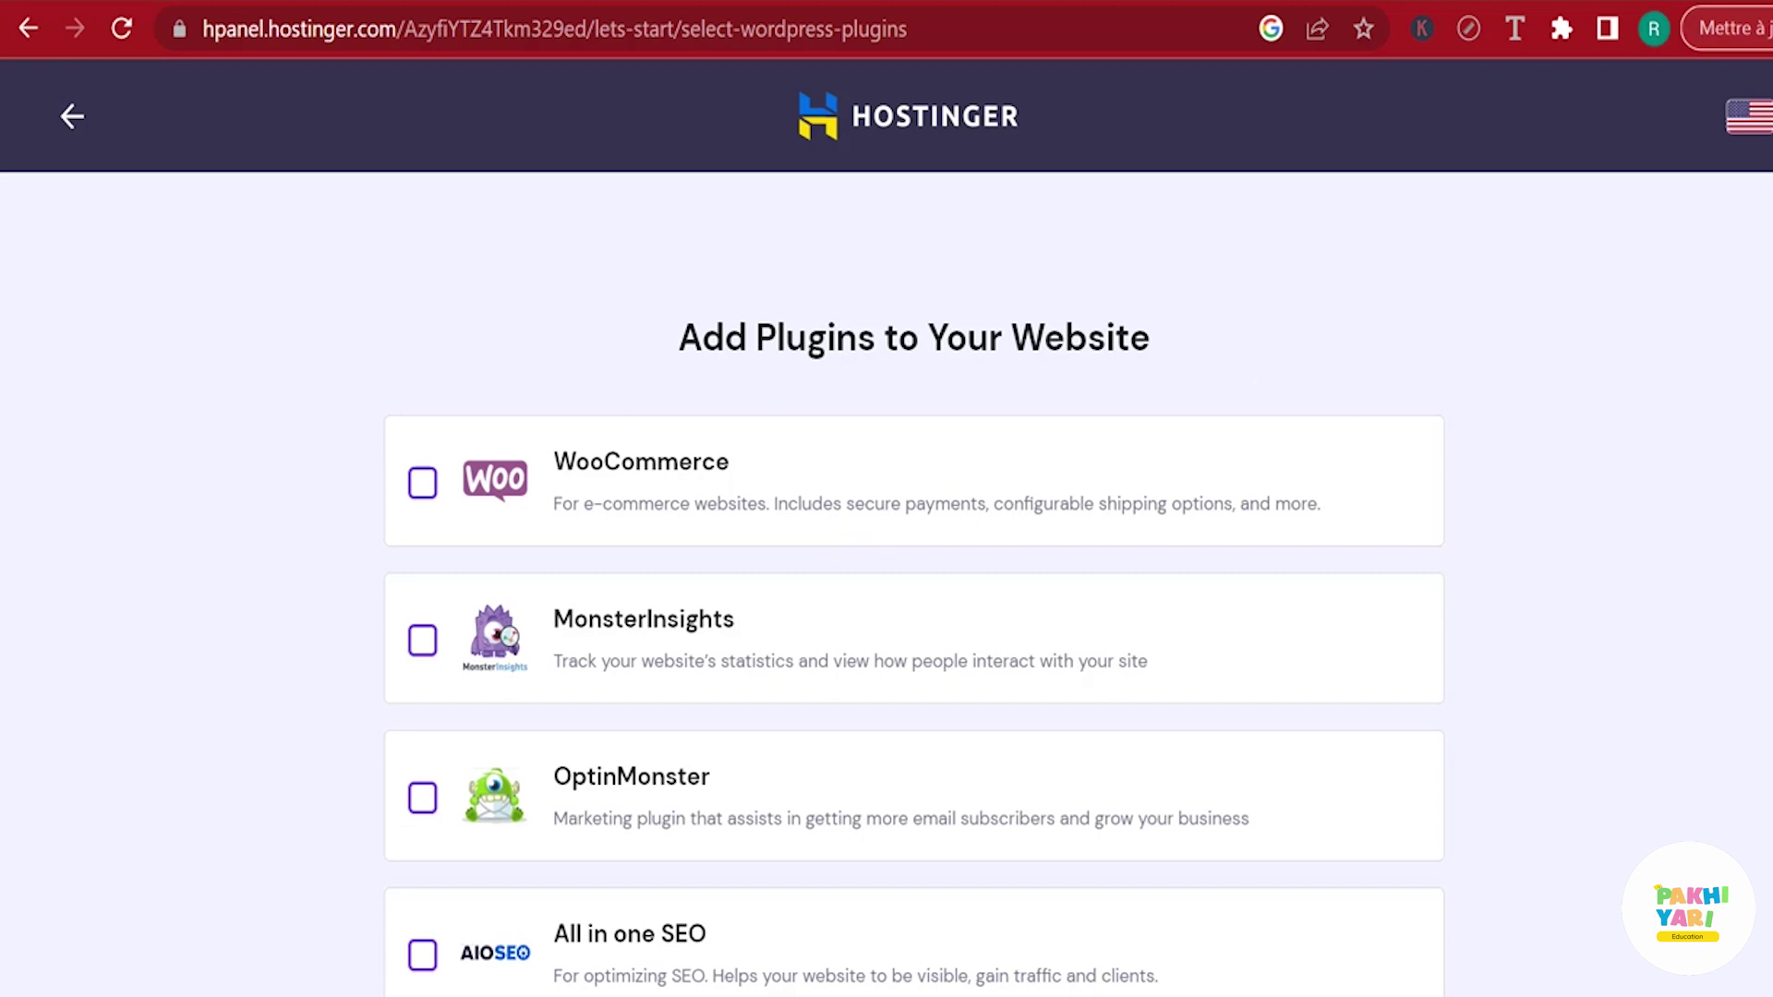
- Skip adding any of the suggested plugins and continue without a website template
scroll(1354, 392, down, 3)
scroll(914, 582, up, 2)
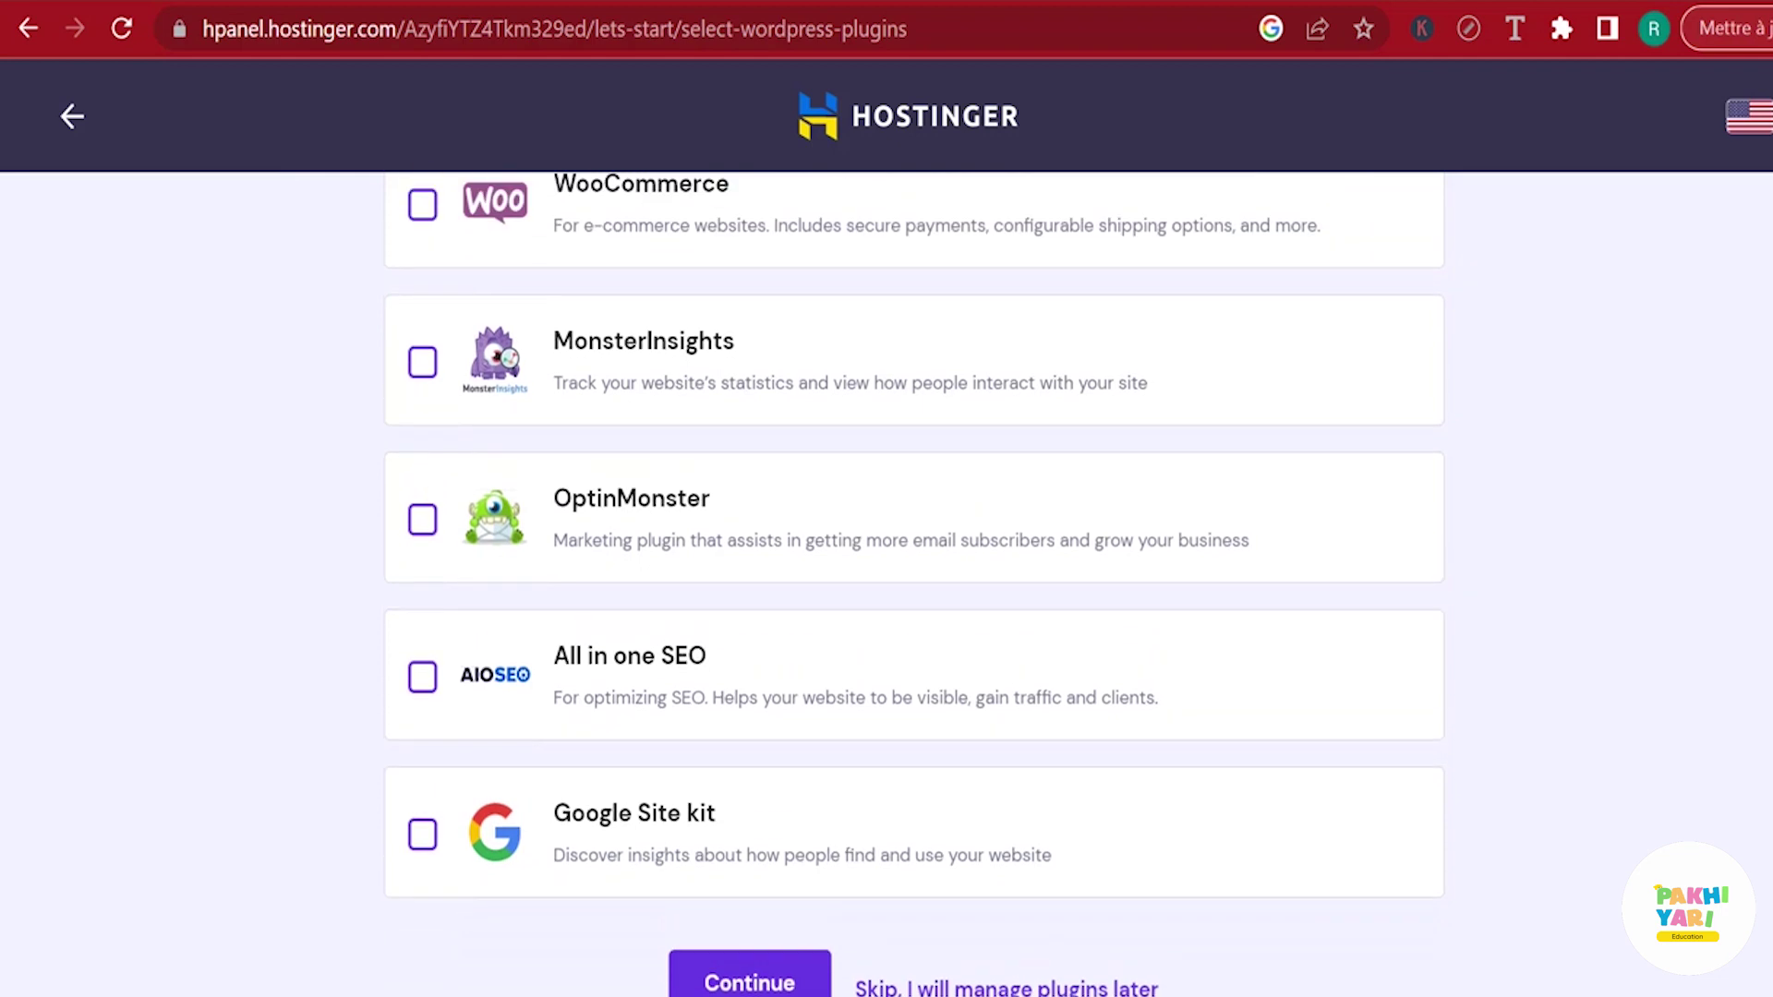
scroll(915, 582, down, 2)
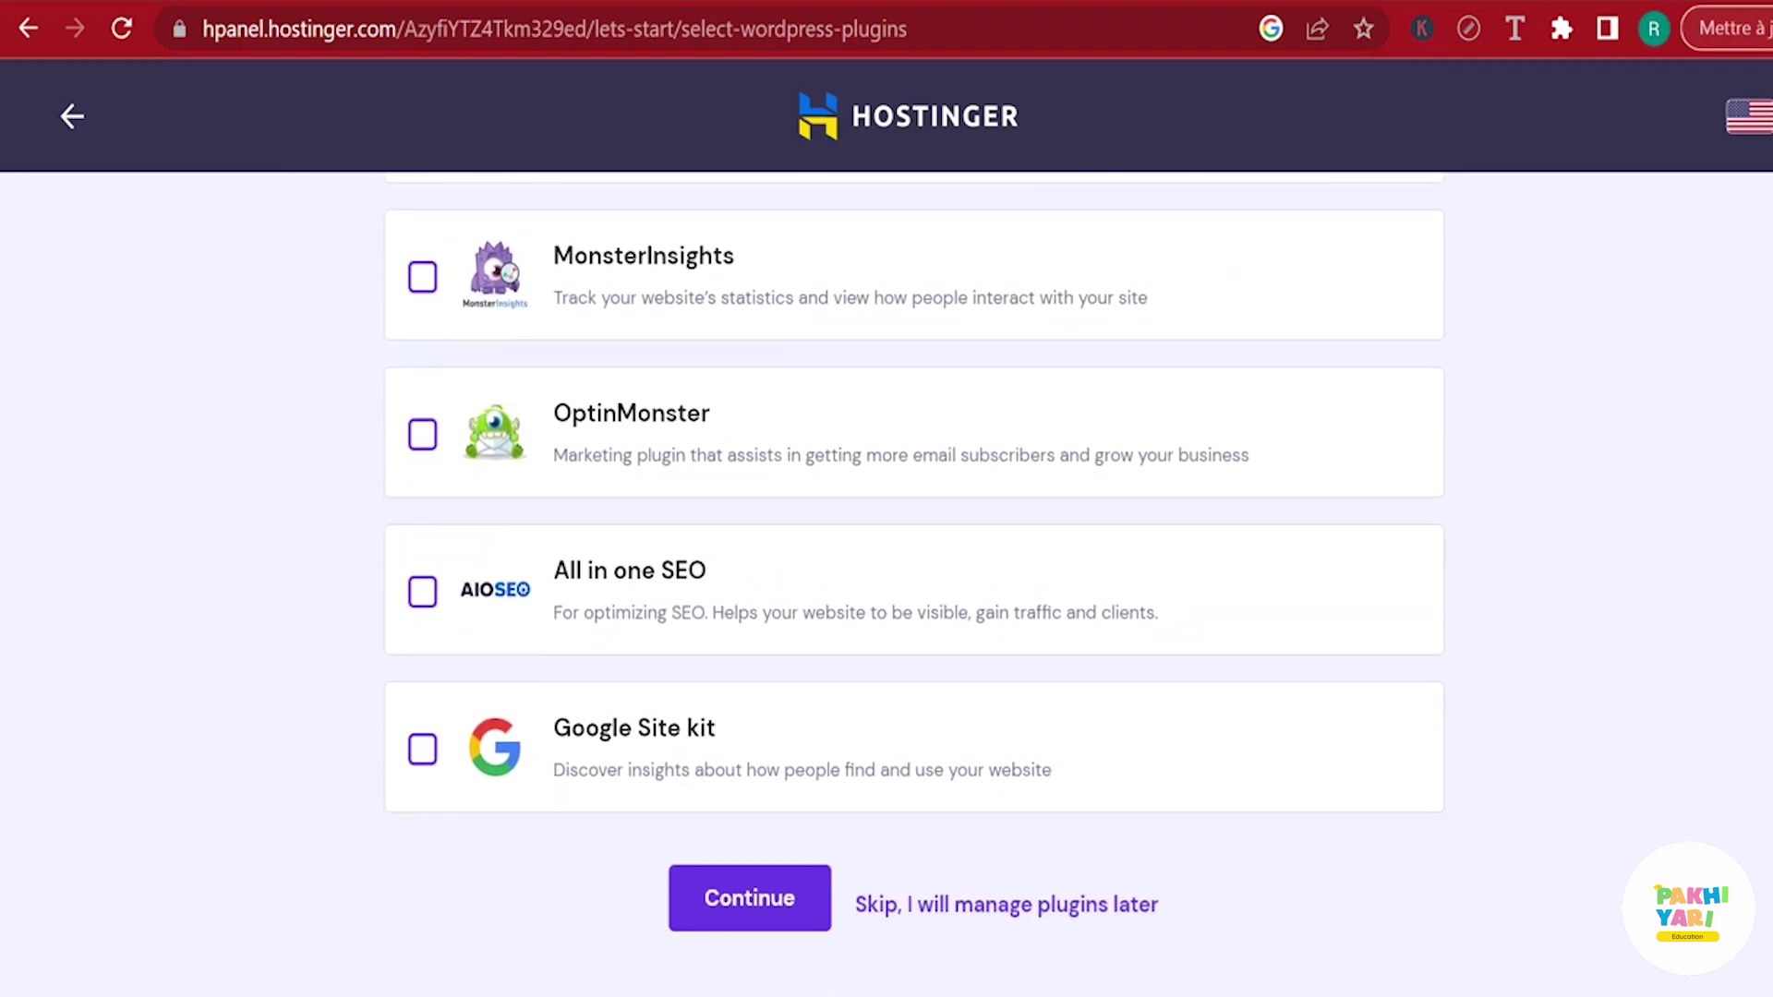
click(1028, 917)
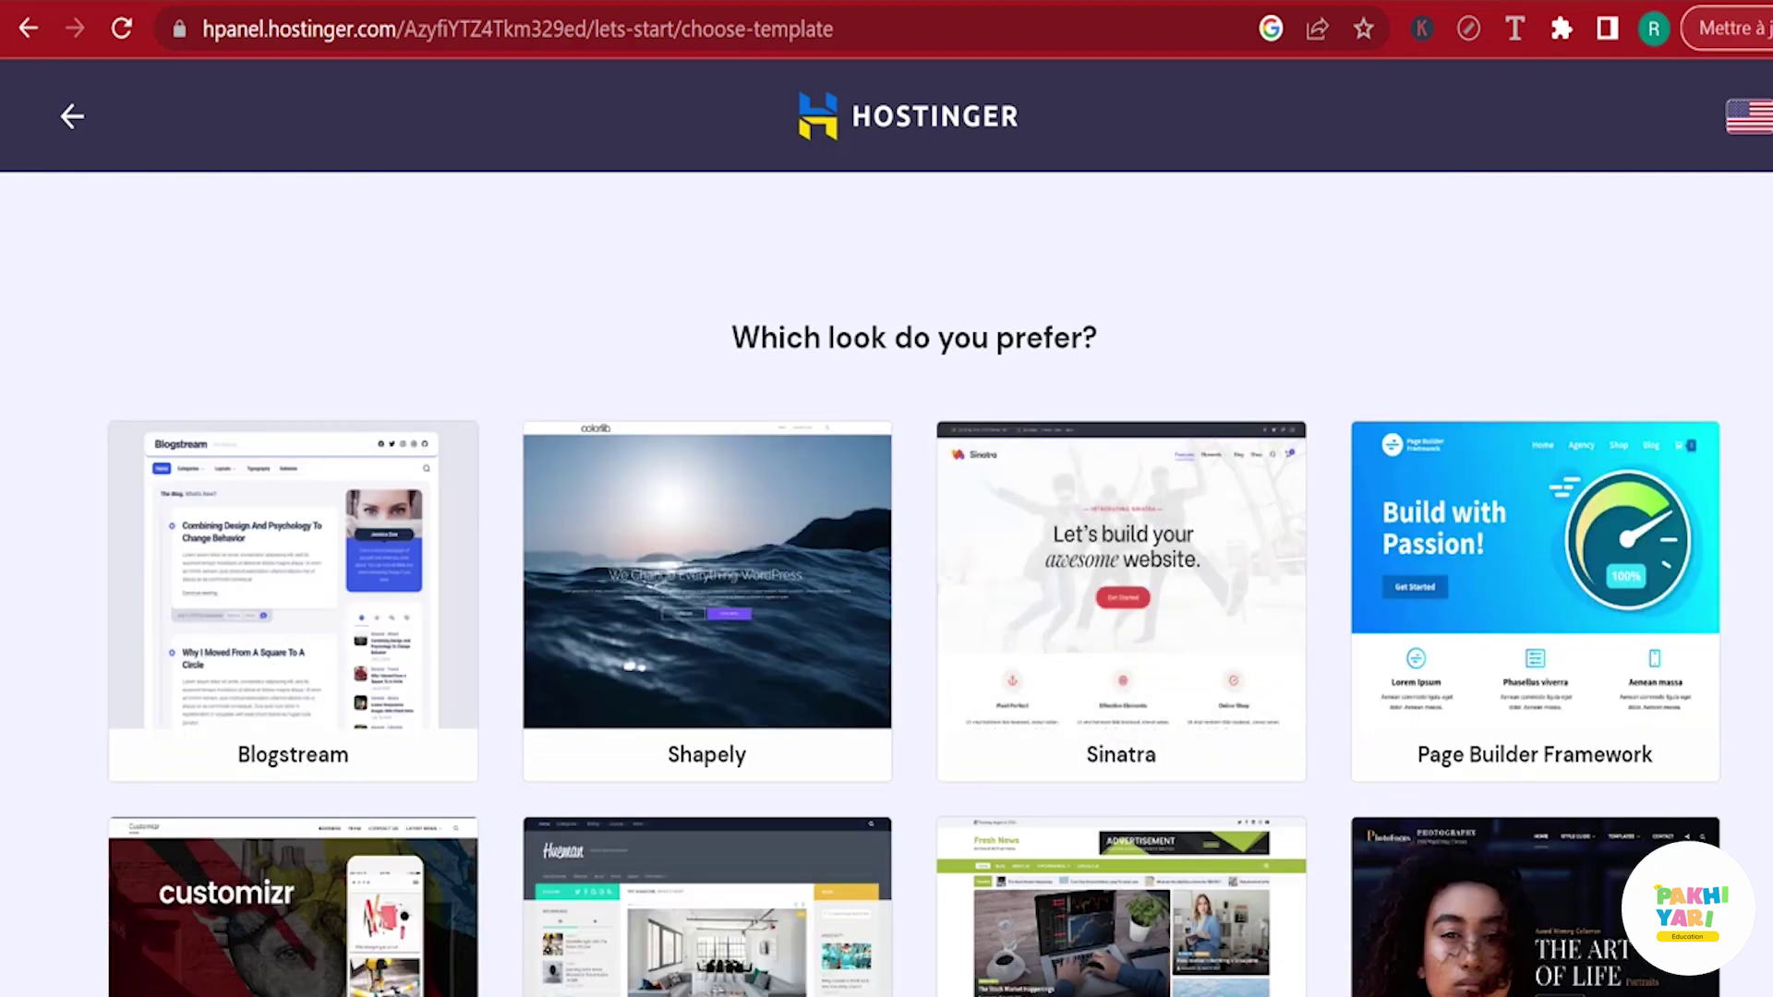
scroll(914, 582, down, 5)
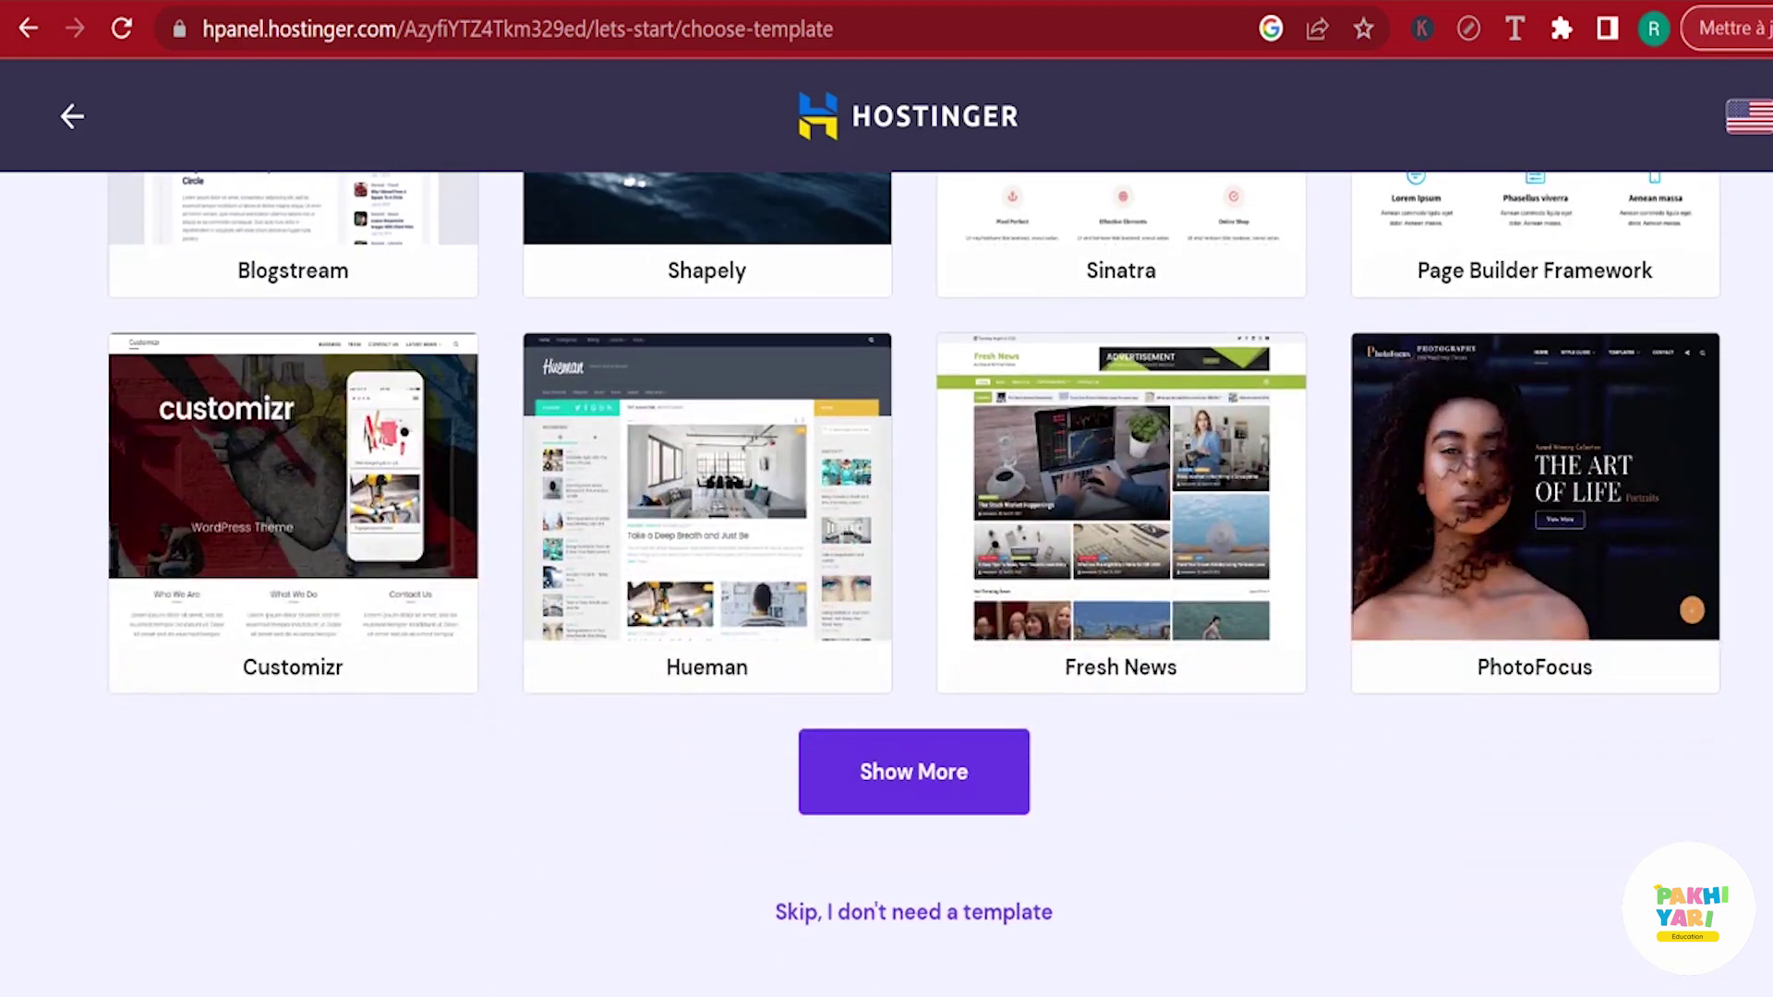
click(888, 914)
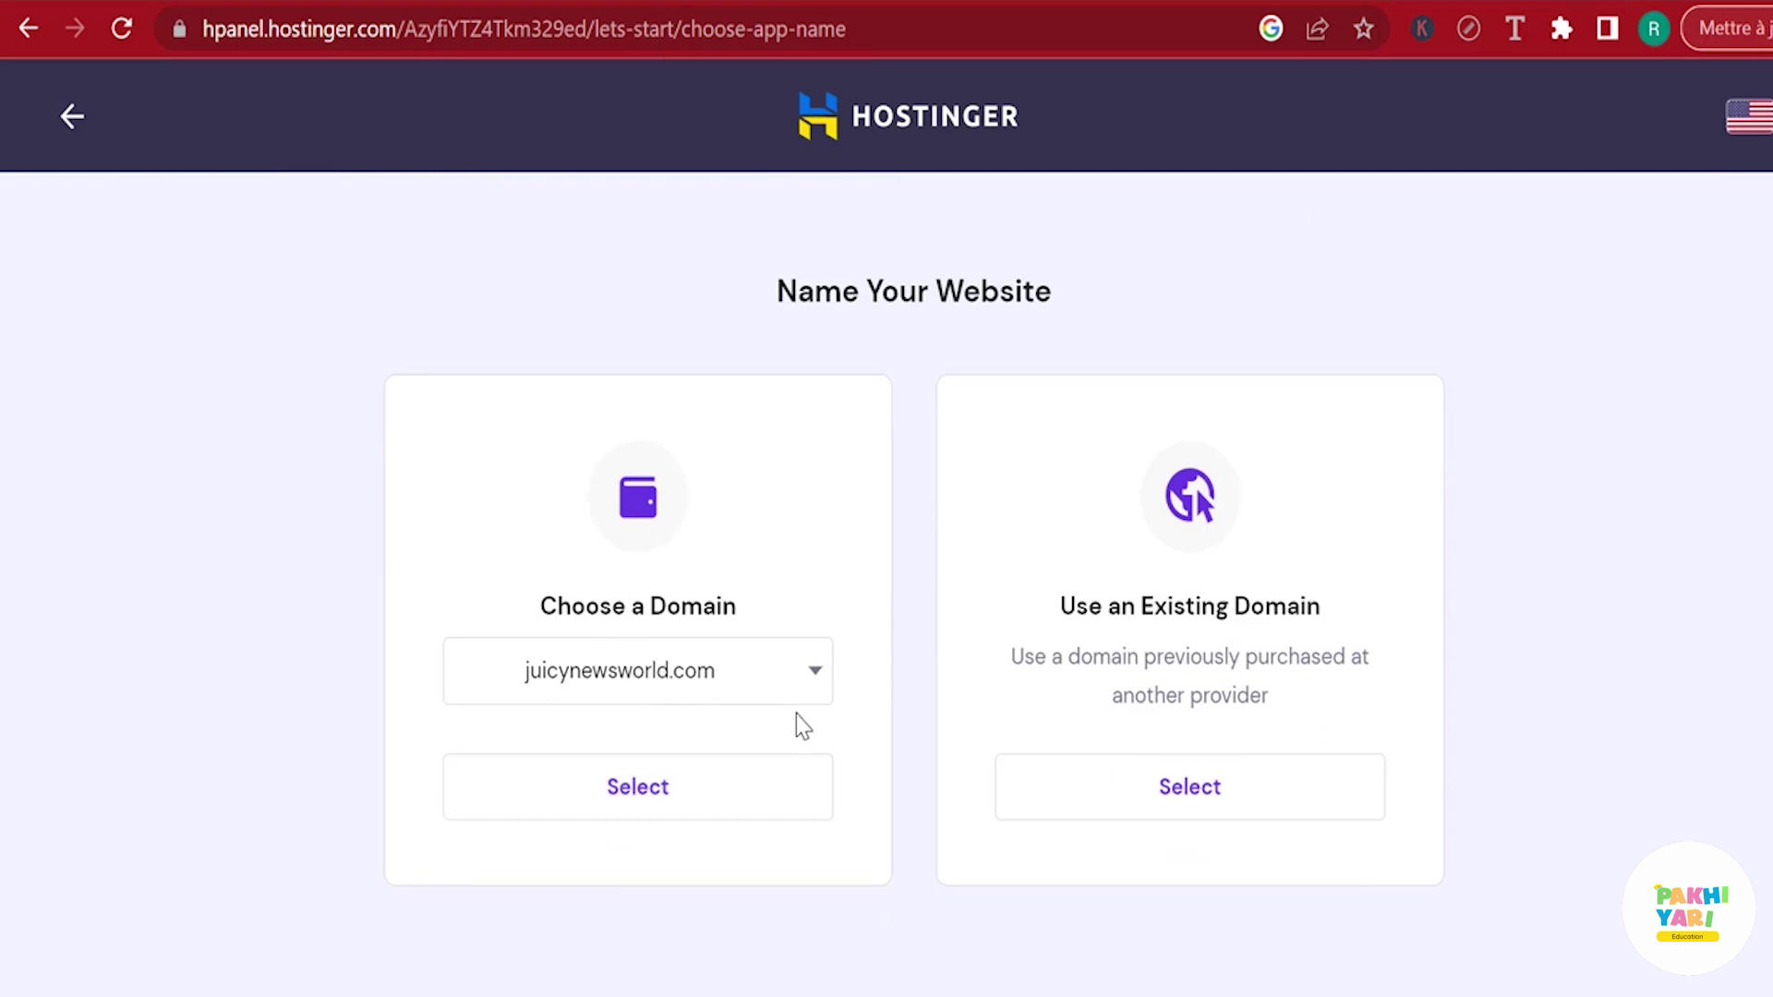
- Assign juicynewsworld.com as the website's domain and finish the setup
click(646, 790)
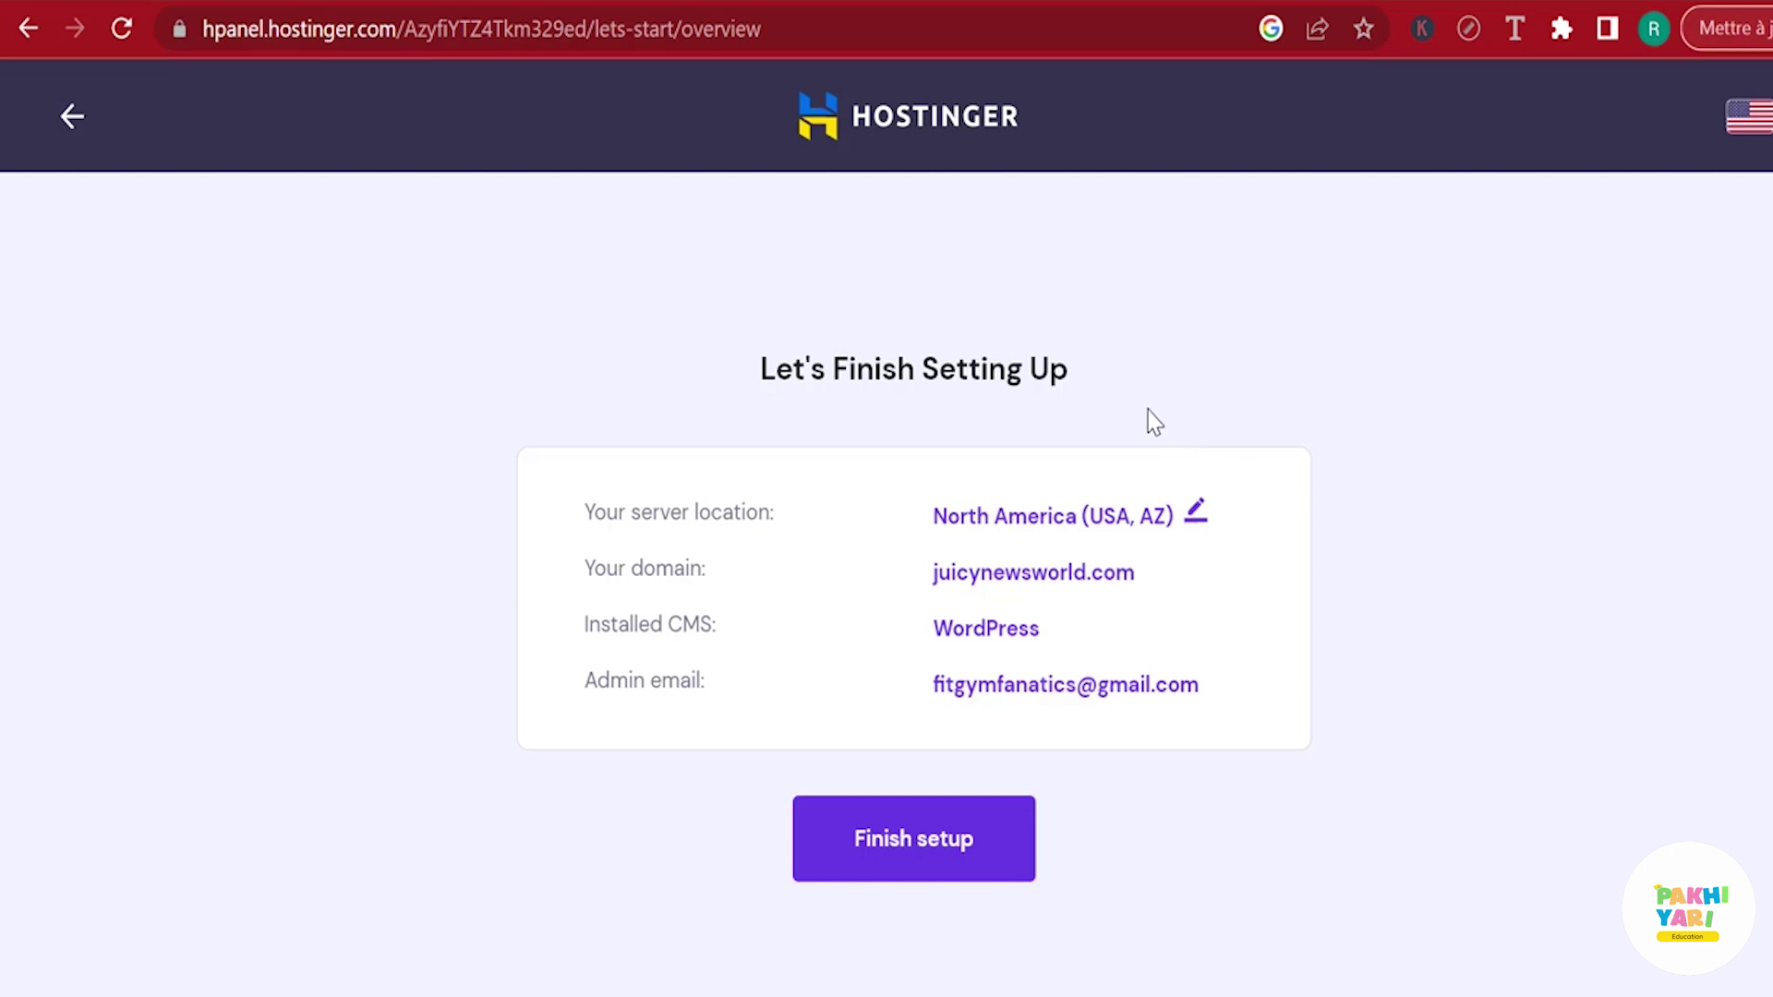
click(972, 839)
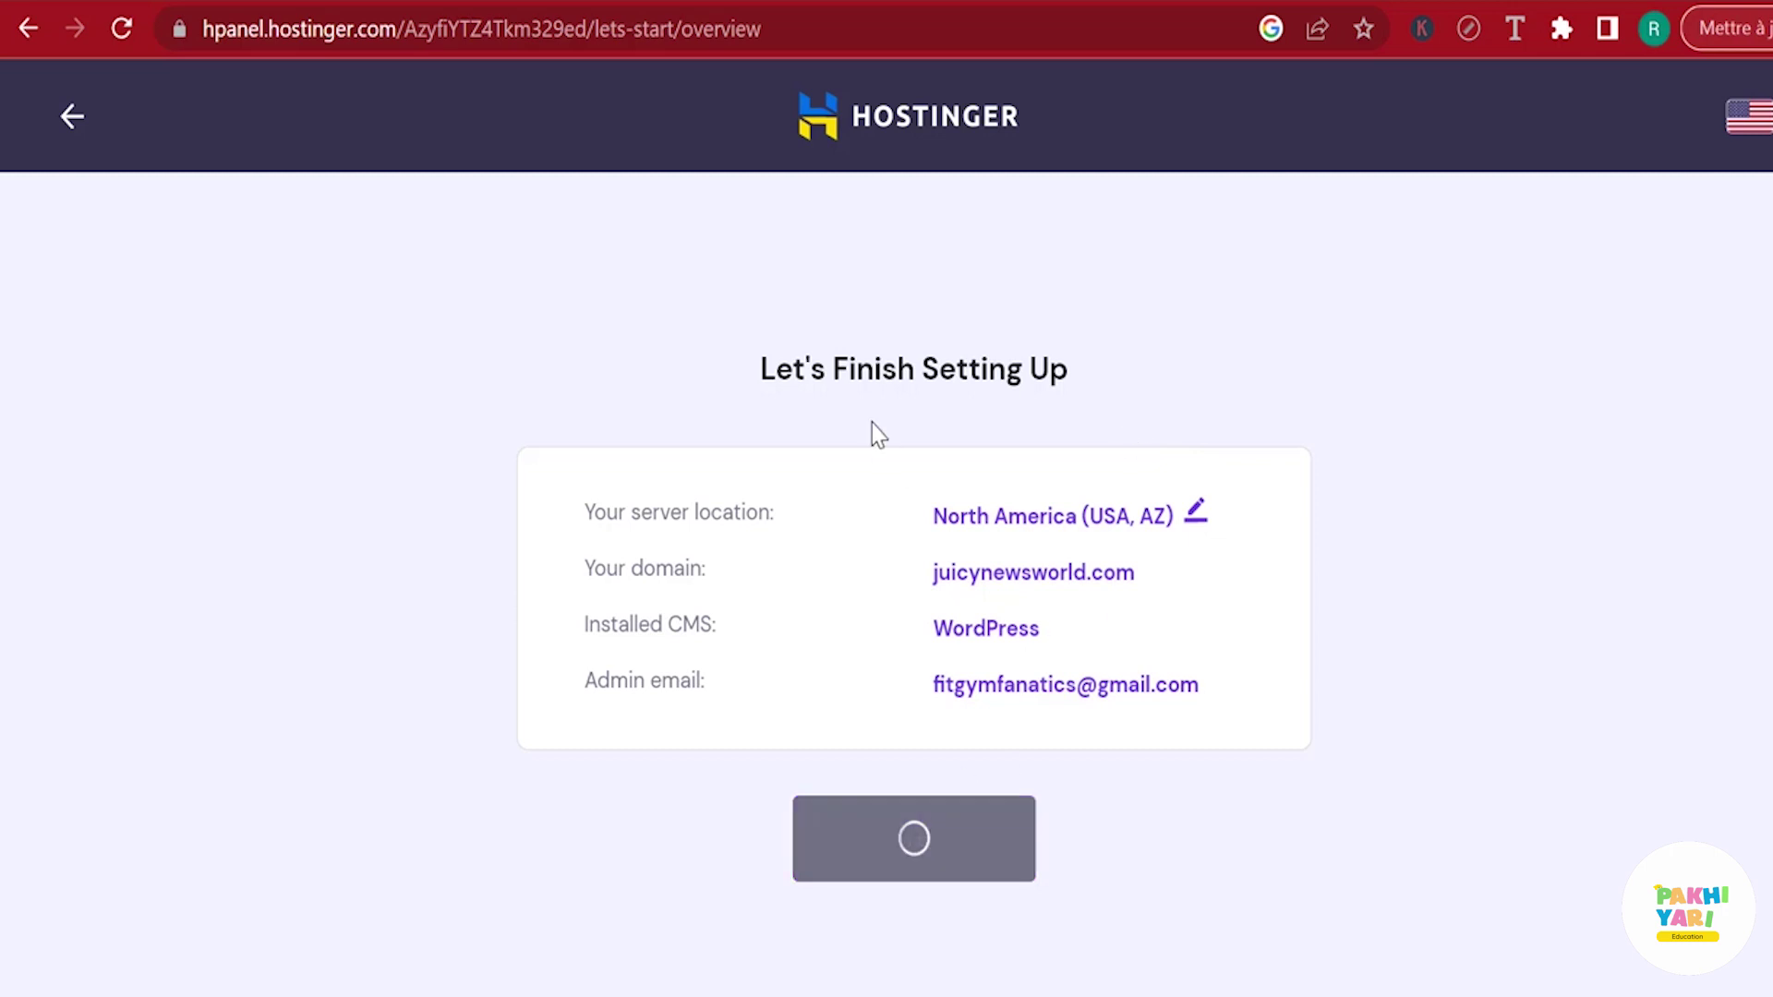